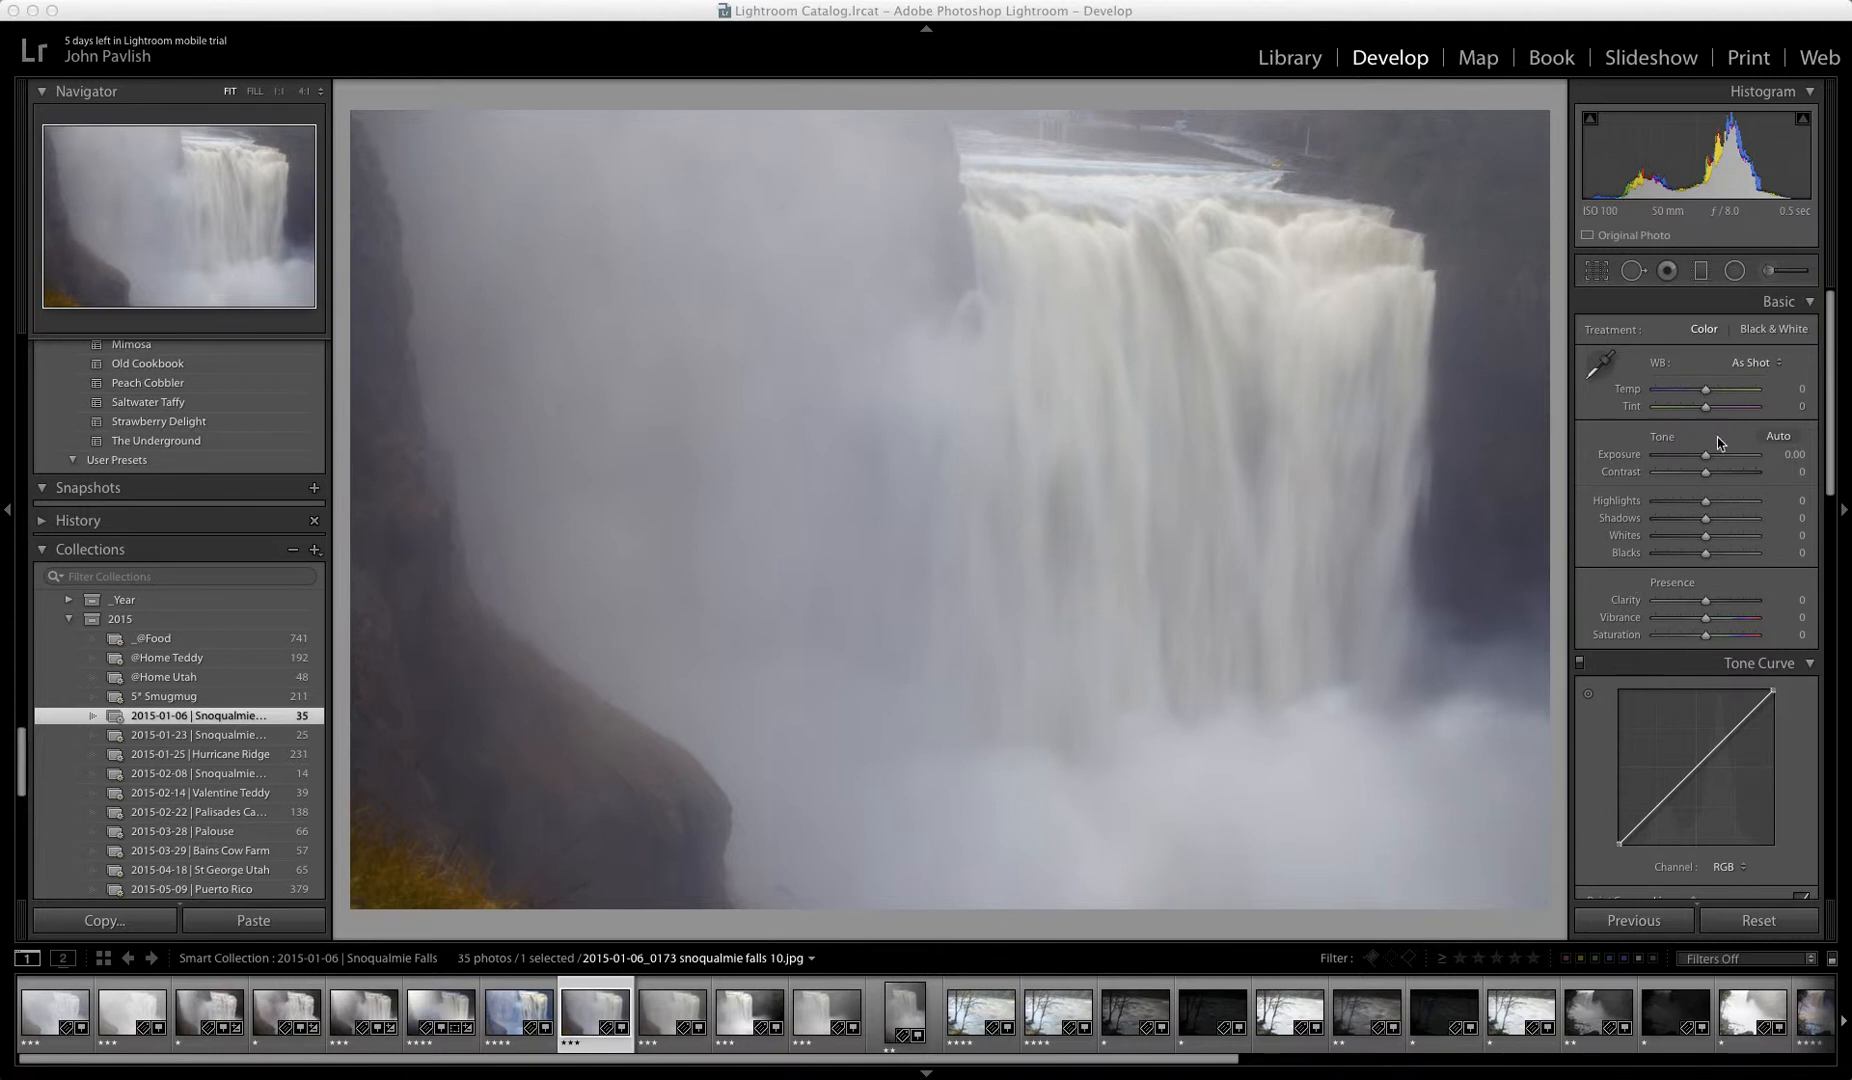
Step: Set the waterfall photo's exposure to +0.15, checking a darker setting on the falls up close along the way
{"action": "mouse_move", "coordinate": [1707, 460]}
{"action": "left_mouse_down"}
{"action": "mouse_move", "coordinate": [1664, 460]}
{"action": "mouse_move", "coordinate": [1761, 474]}
{"action": "mouse_move", "coordinate": [1710, 474]}
{"action": "left_mouse_up"}
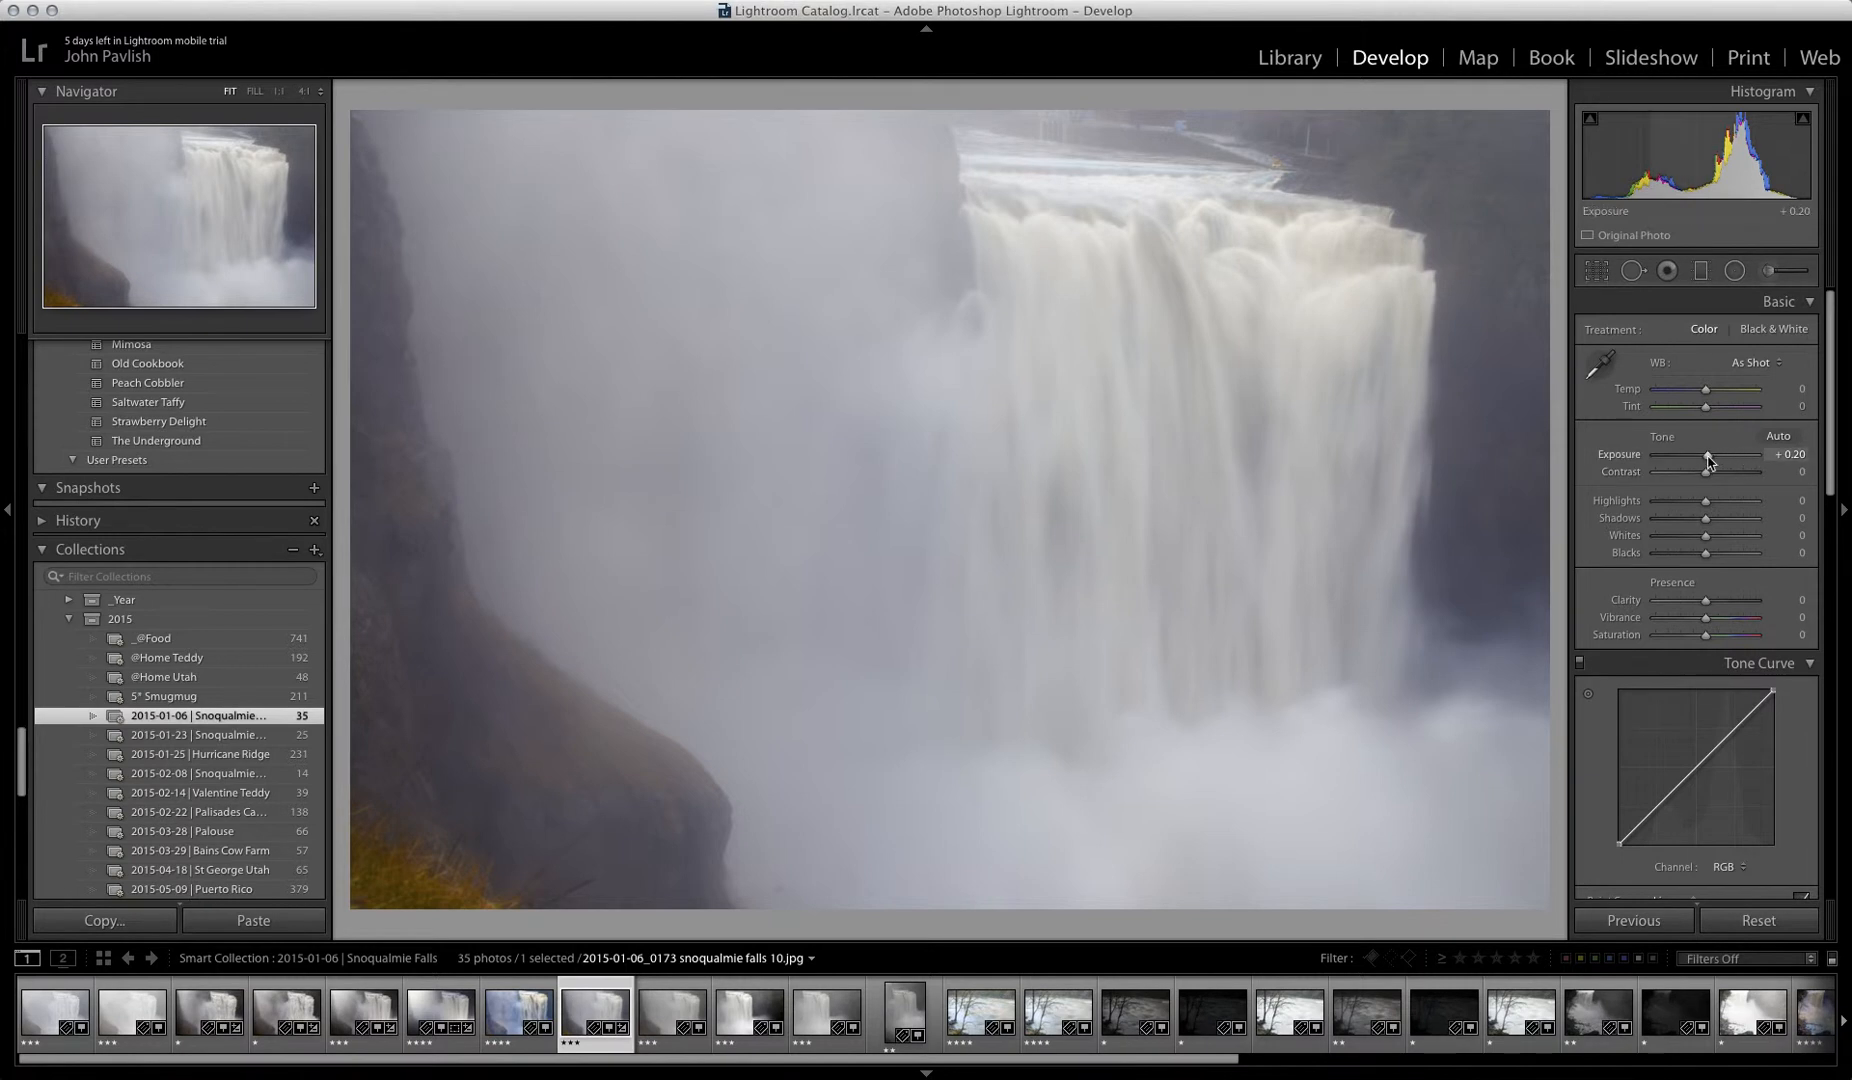
{"action": "left_click_drag", "start_coordinate": [1708, 458], "coordinate": [1710, 459]}
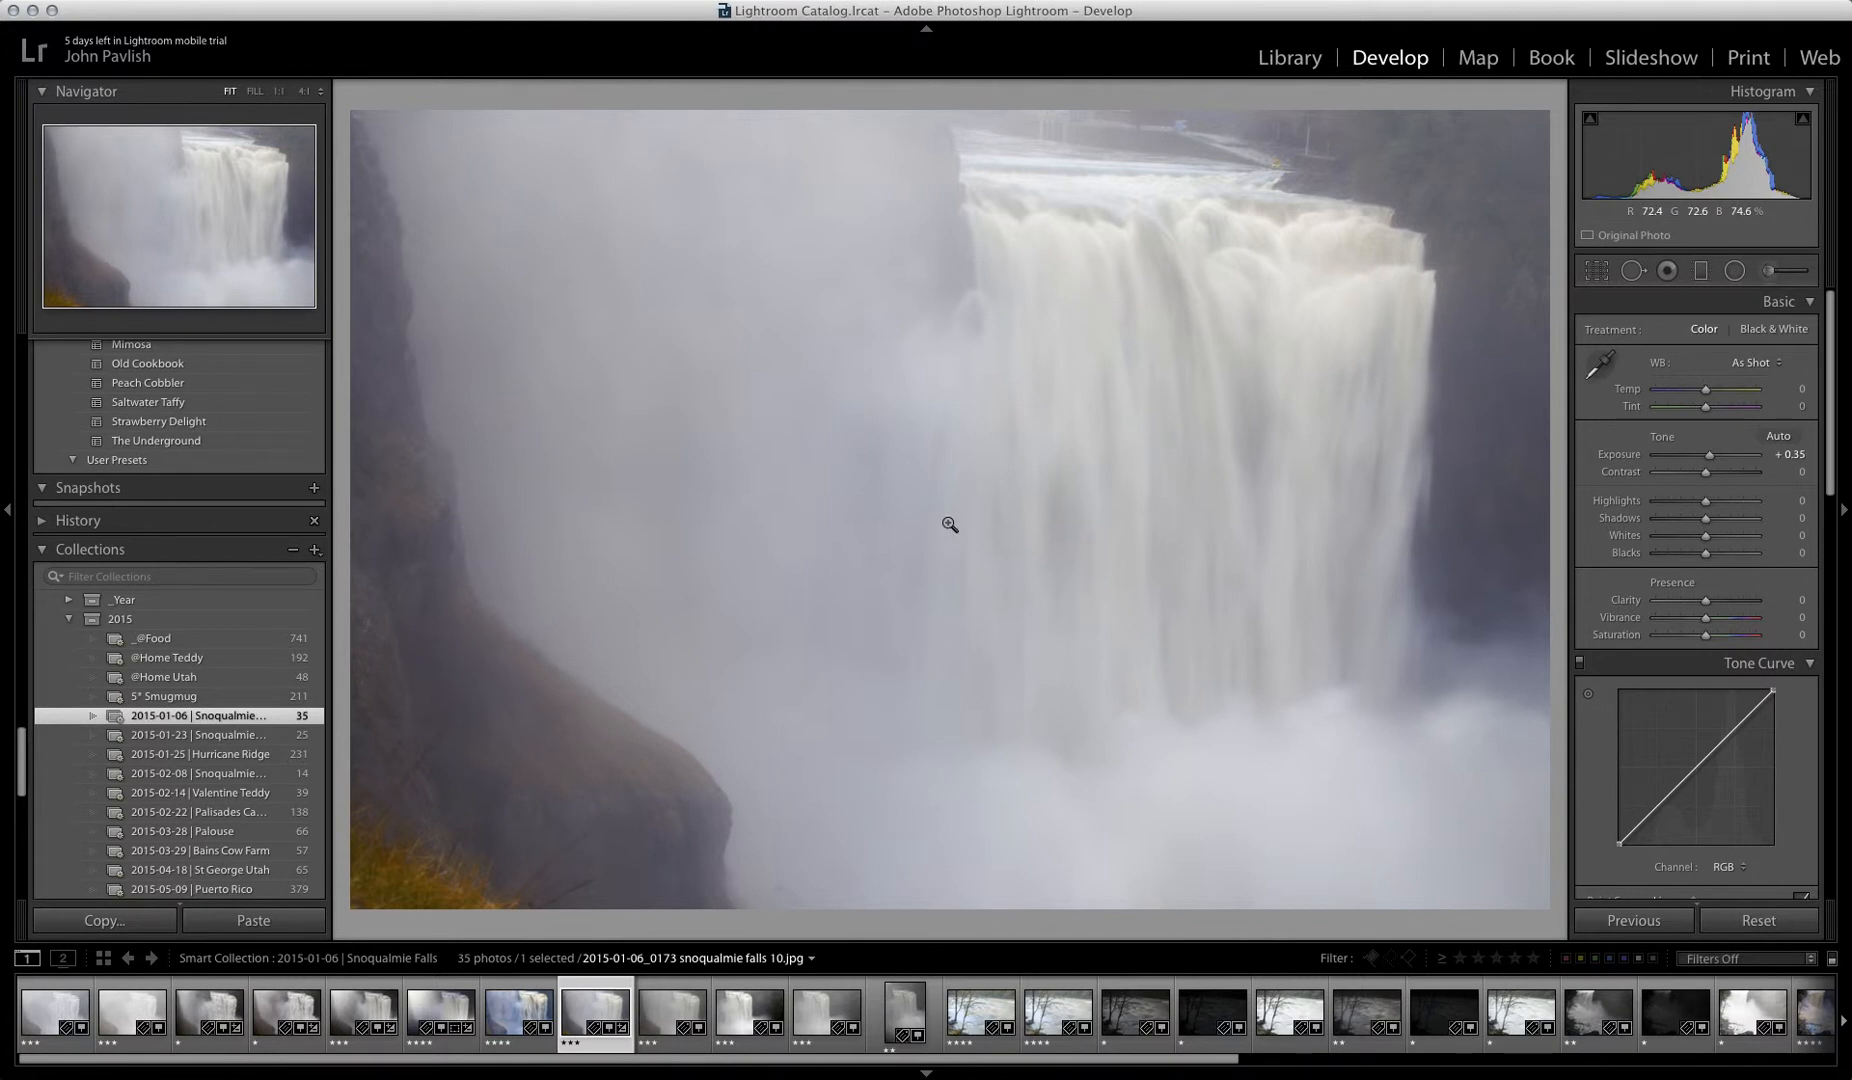
{"action": "left_click_drag", "start_coordinate": [1709, 458], "coordinate": [1693, 458]}
{"action": "left_click", "coordinate": [1063, 333]}
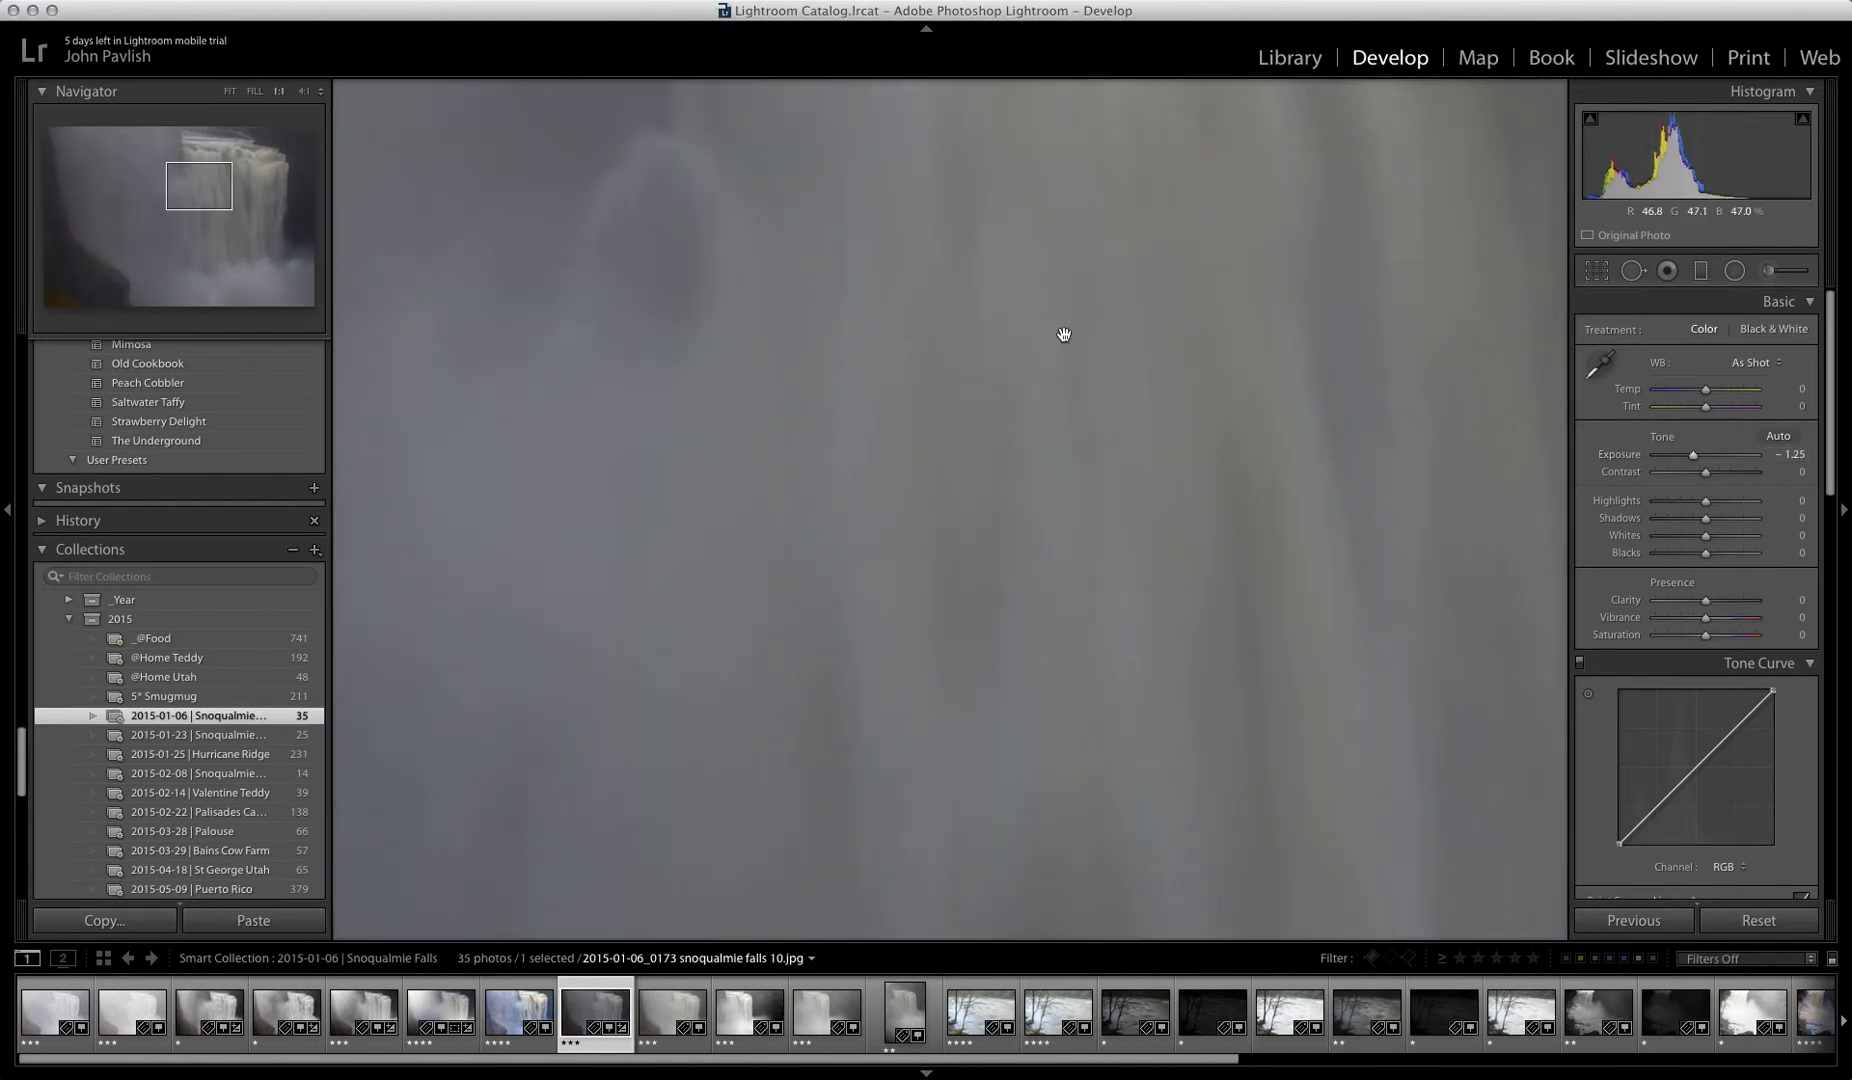
{"action": "left_click_drag", "start_coordinate": [1065, 329], "coordinate": [984, 649]}
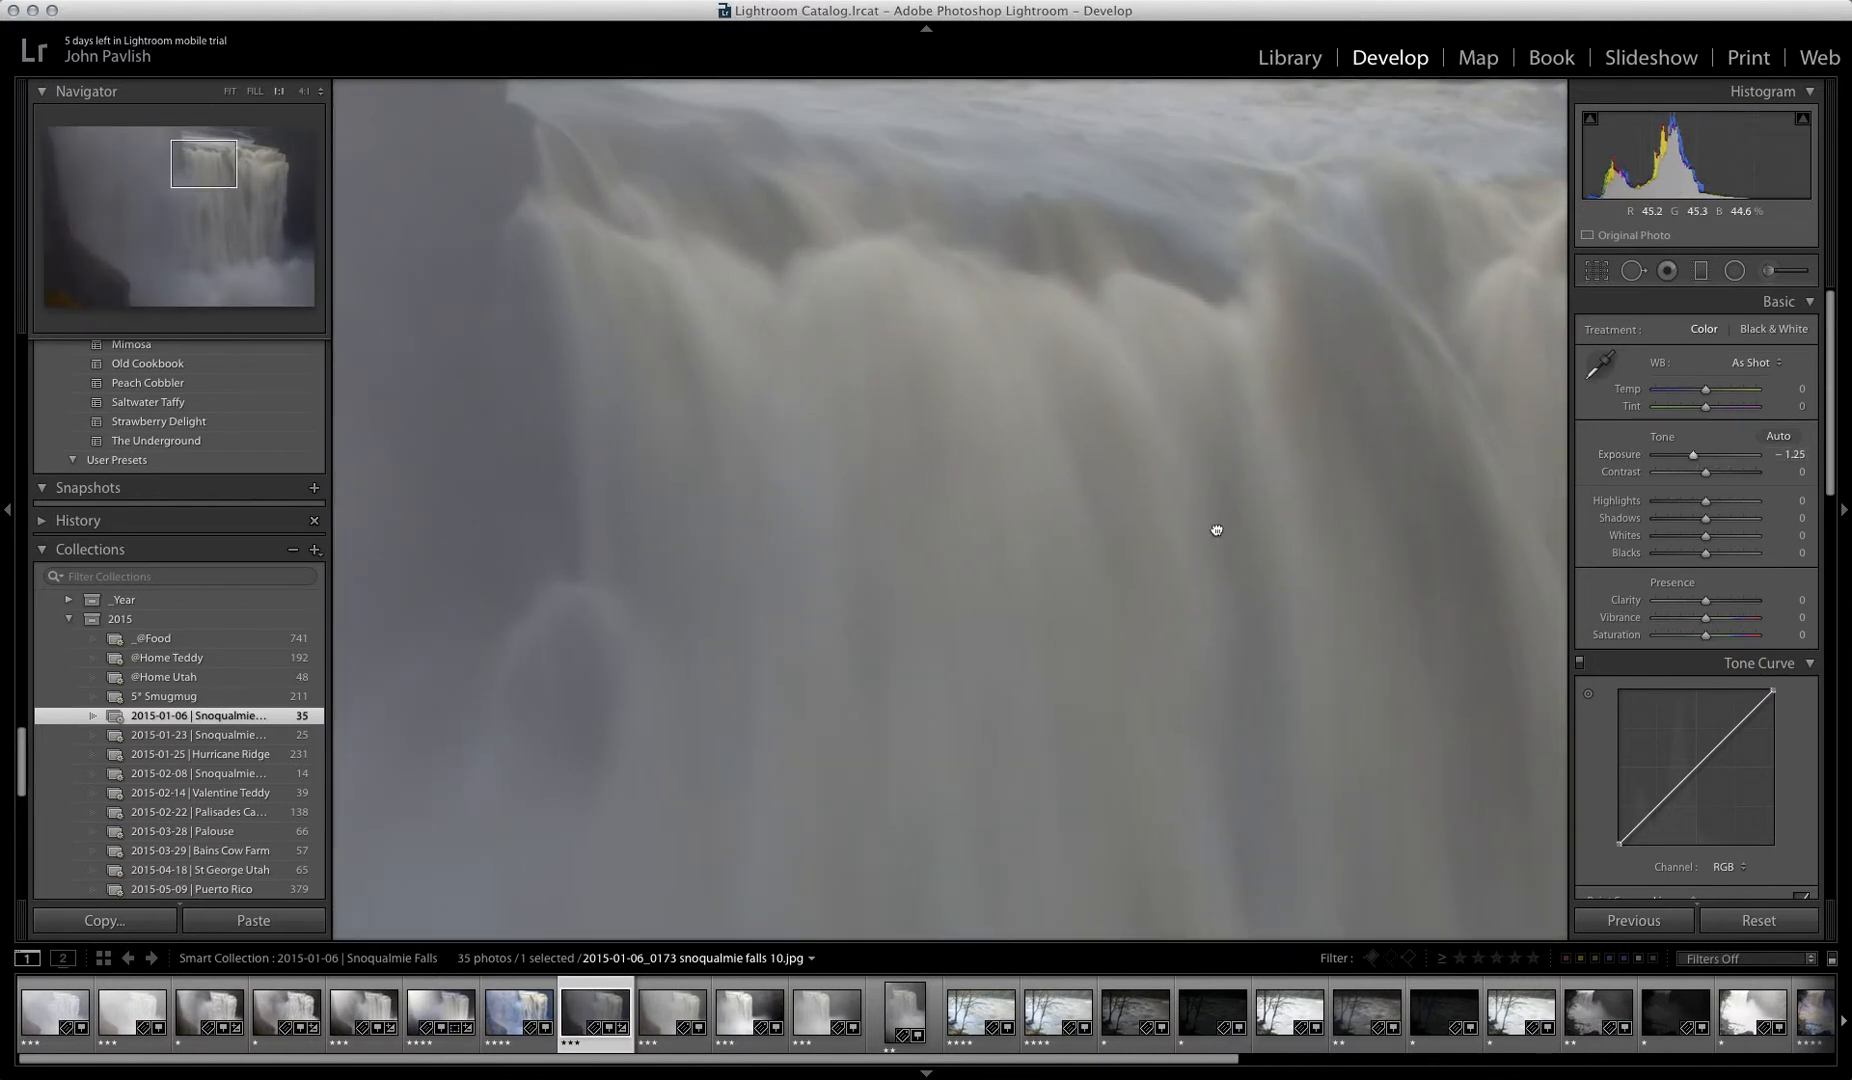
{"action": "left_click", "coordinate": [1215, 528]}
{"action": "left_click_drag", "start_coordinate": [1695, 459], "coordinate": [1698, 458]}
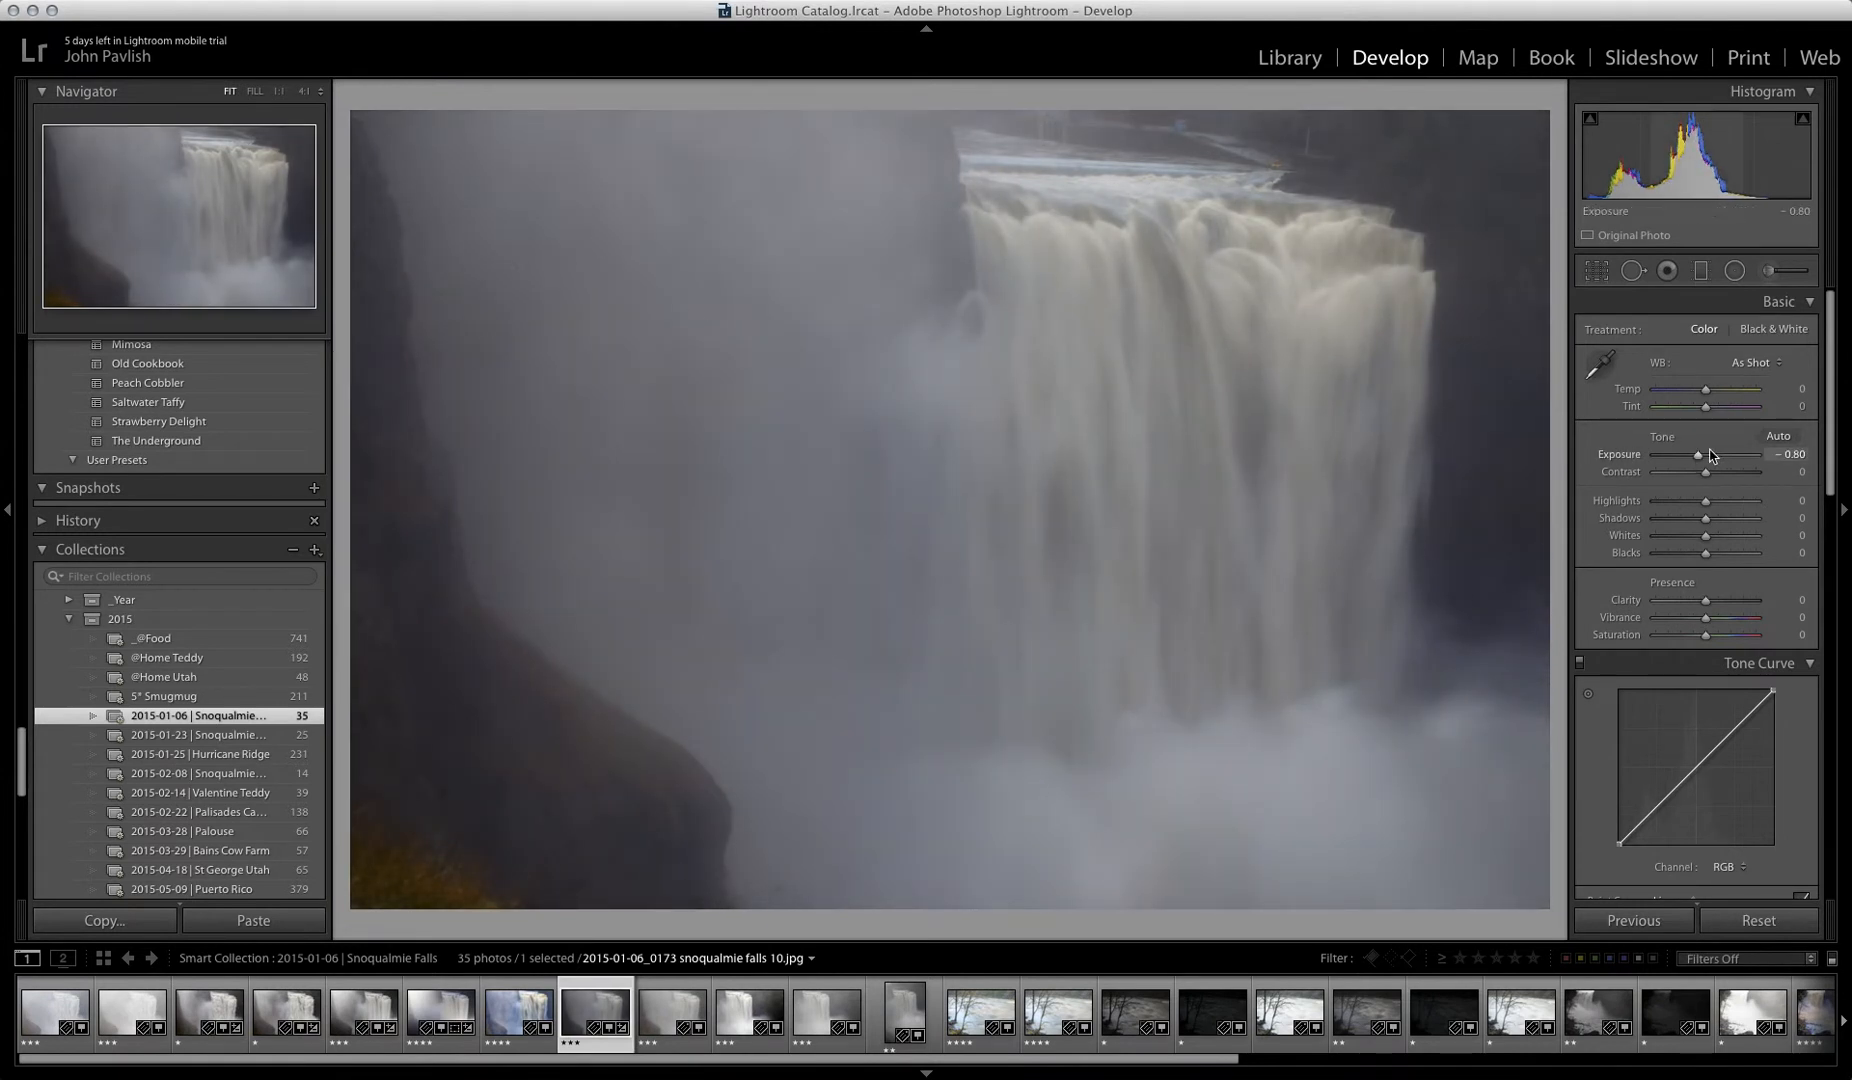
{"action": "left_click_drag", "start_coordinate": [1697, 457], "coordinate": [1707, 461]}
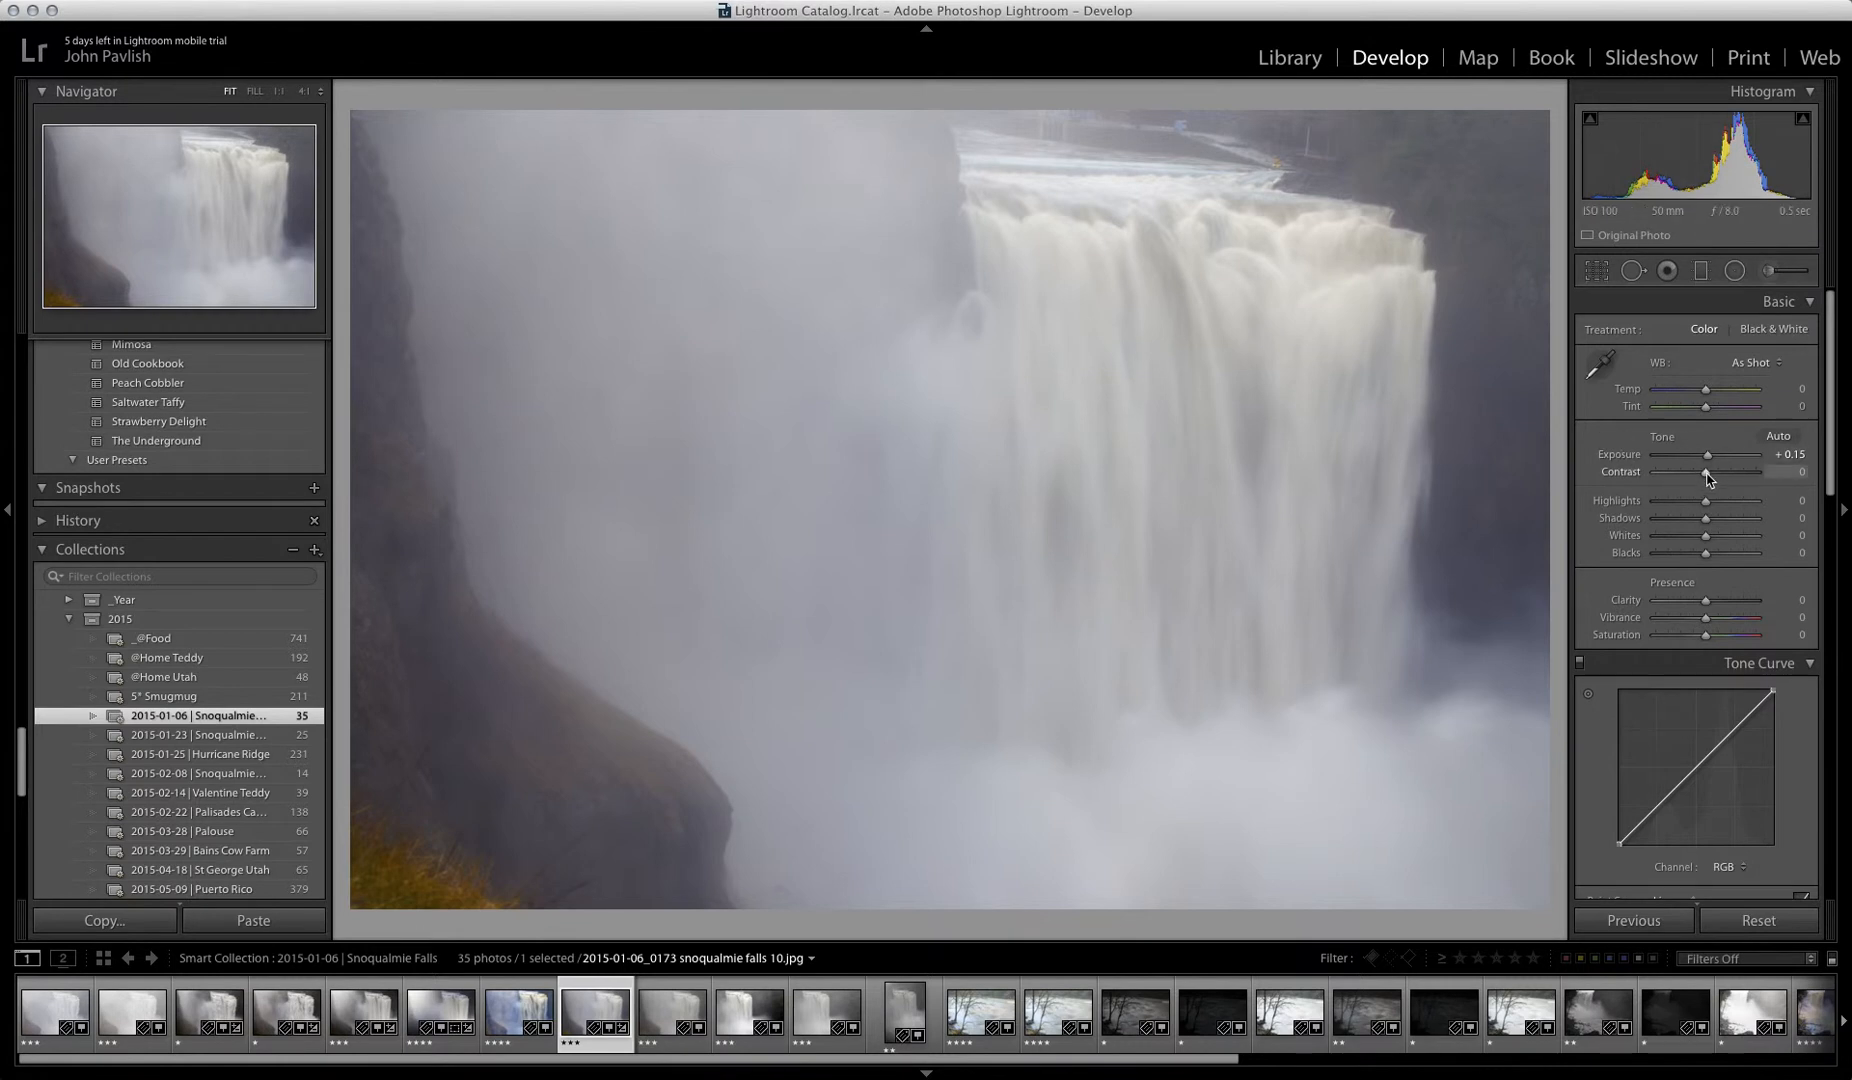
Step: Try the contrast at both extremes, check the dark cliff up close, and set it to +45
{"action": "left_click_drag", "start_coordinate": [1708, 477], "coordinate": [1636, 469]}
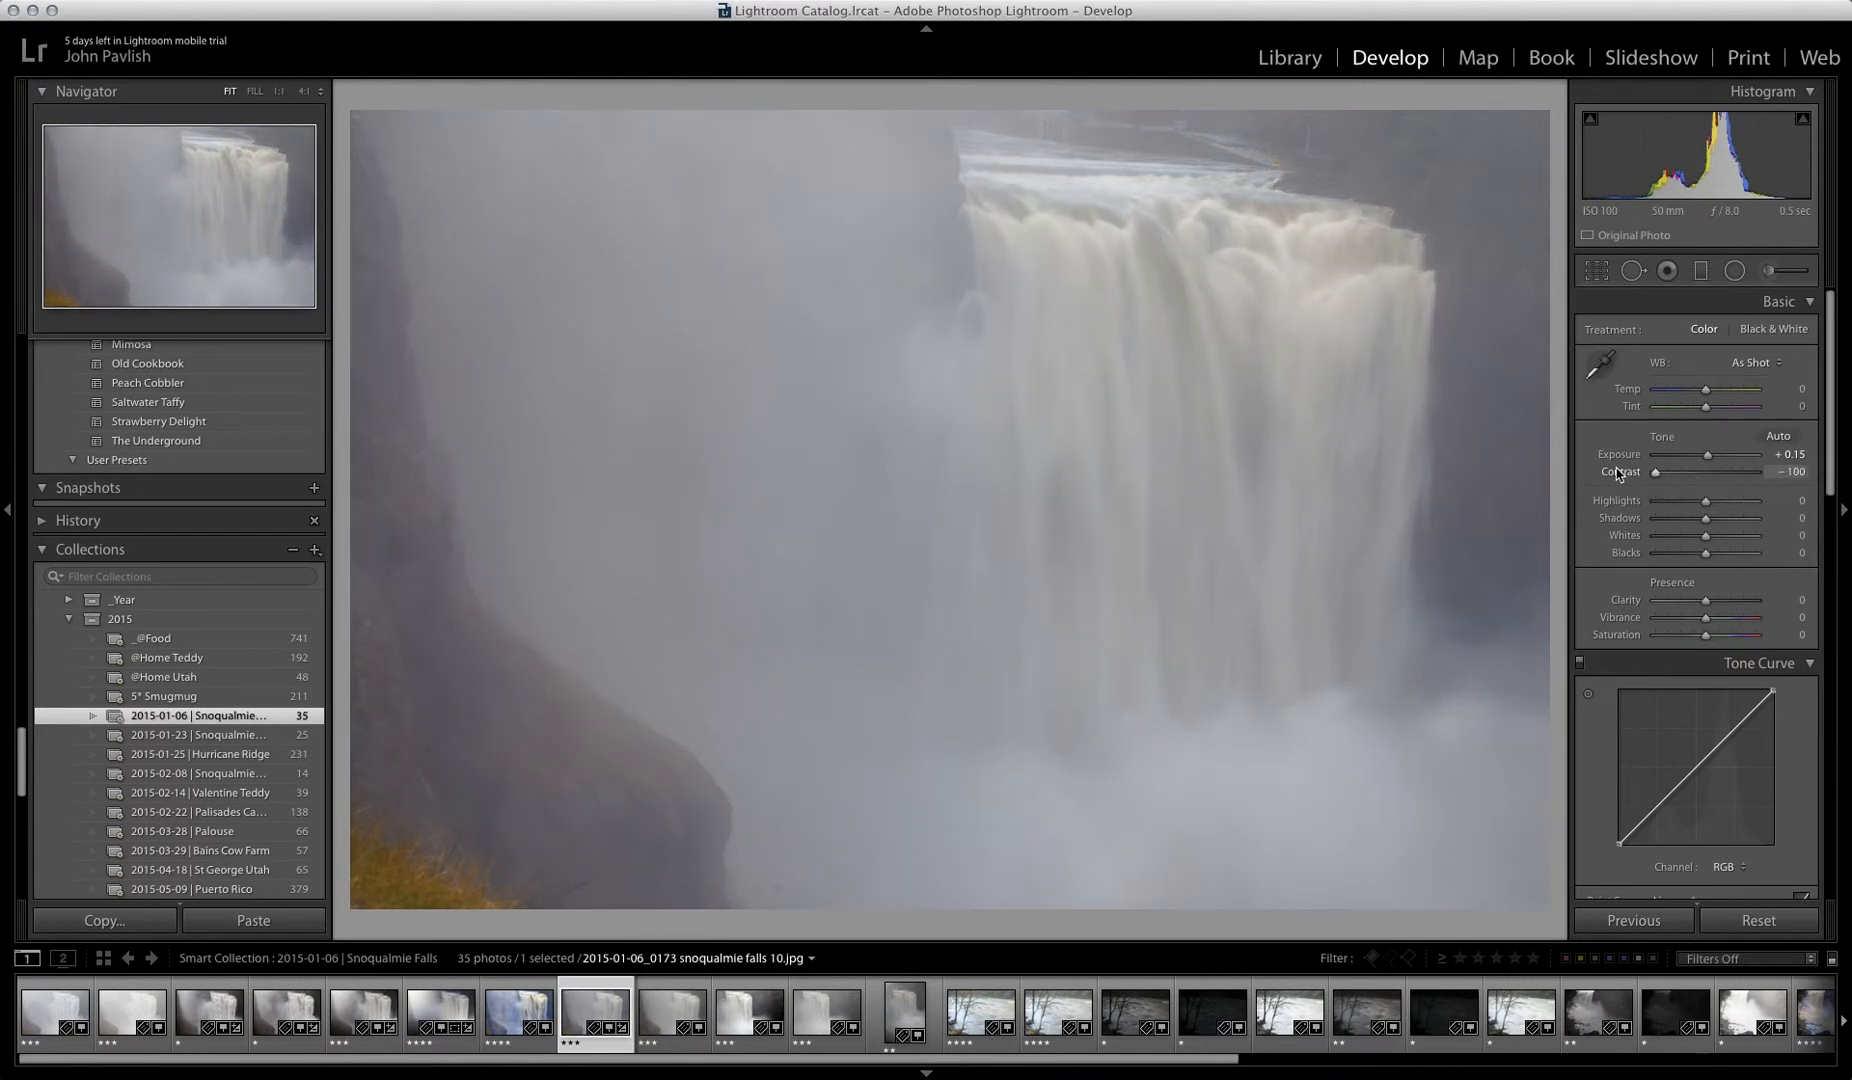
{"action": "left_click_drag", "start_coordinate": [1656, 472], "coordinate": [1660, 472]}
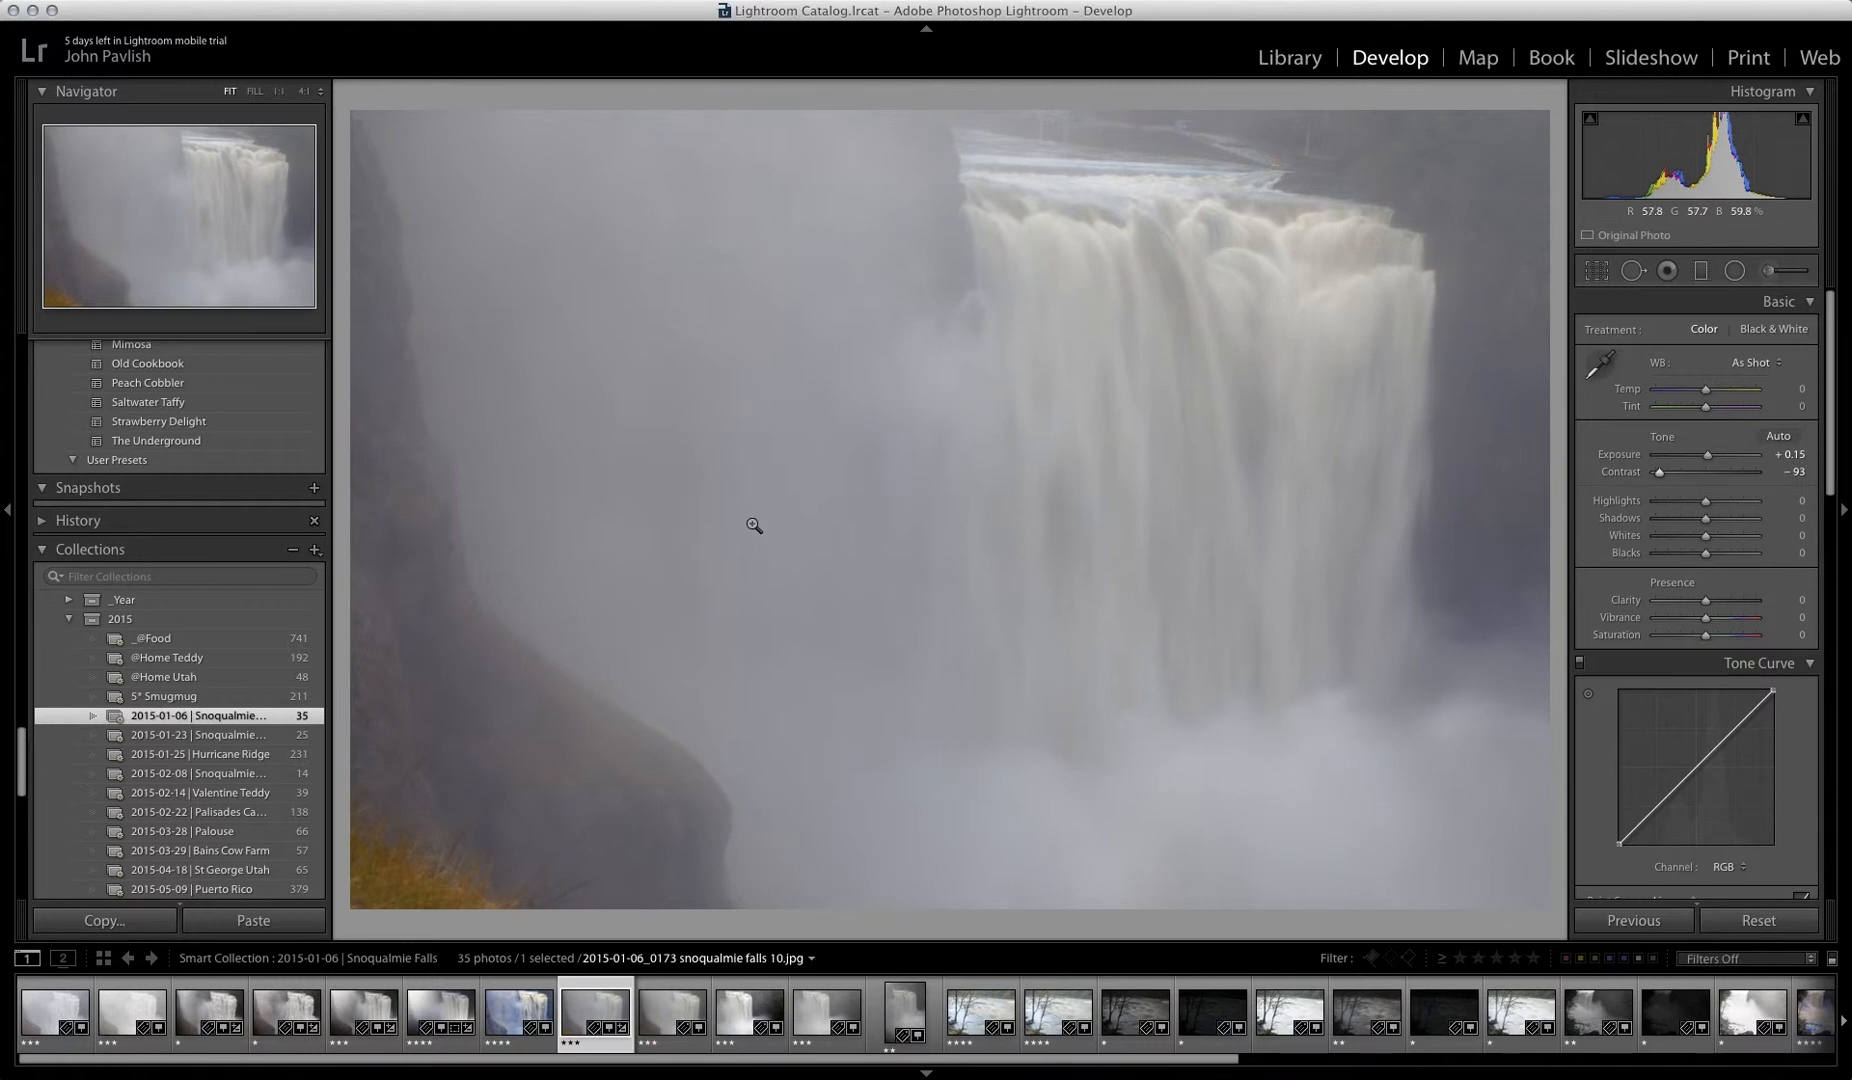
{"action": "left_click_drag", "start_coordinate": [1659, 472], "coordinate": [1780, 492]}
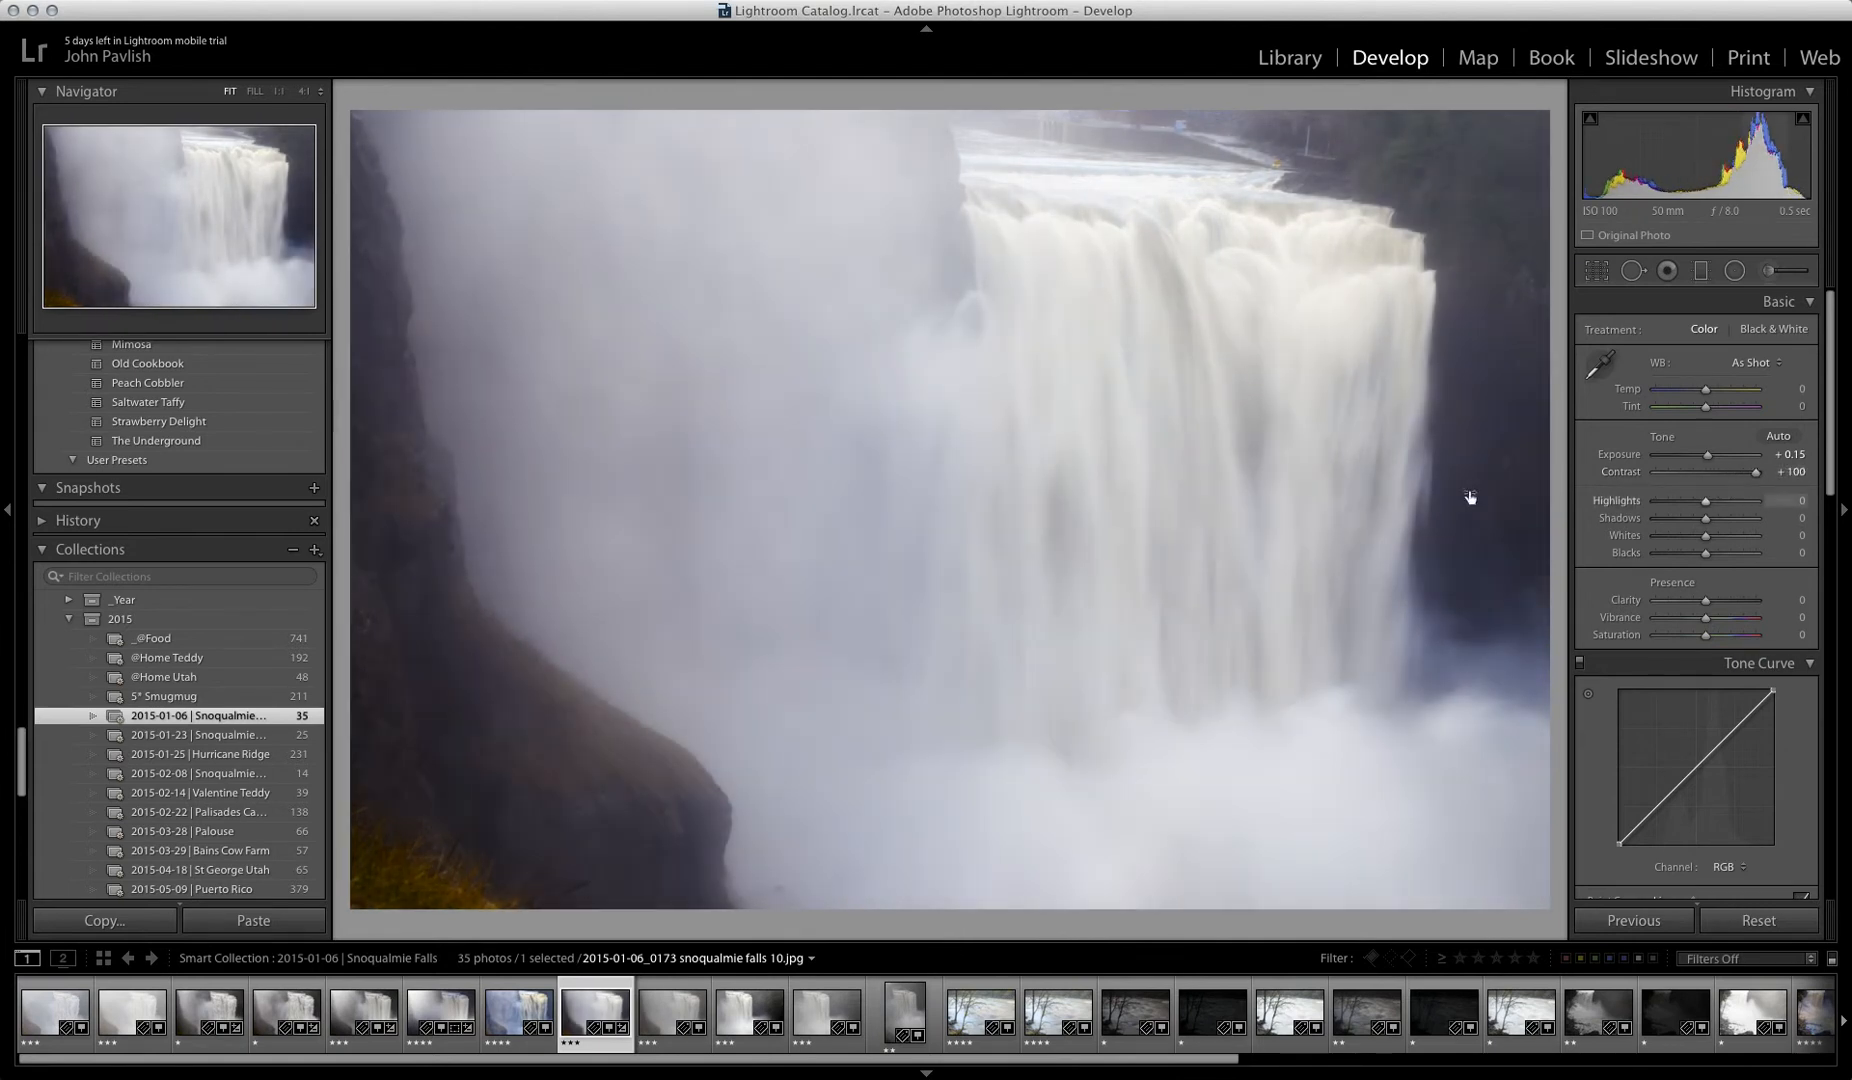
{"action": "left_click", "coordinate": [430, 674]}
{"action": "left_click_drag", "start_coordinate": [430, 674], "coordinate": [703, 638]}
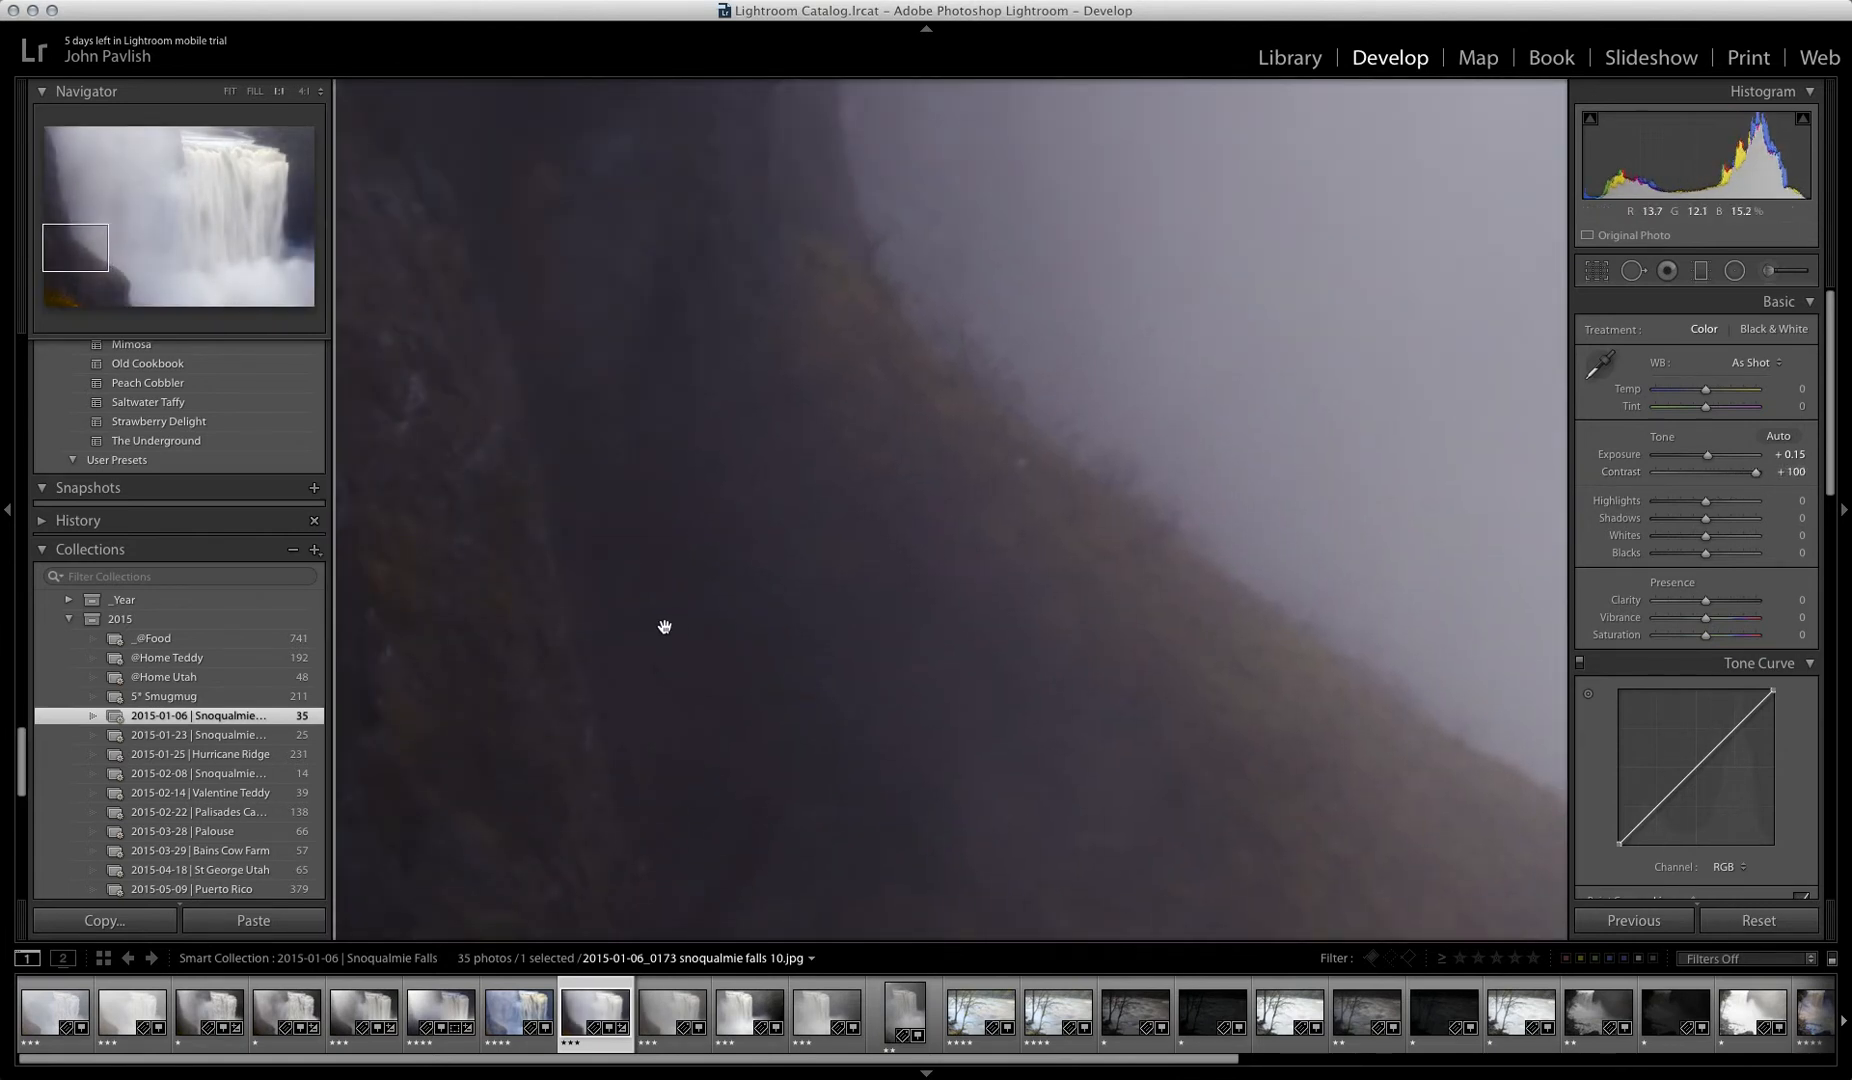
{"action": "left_click", "coordinate": [799, 611]}
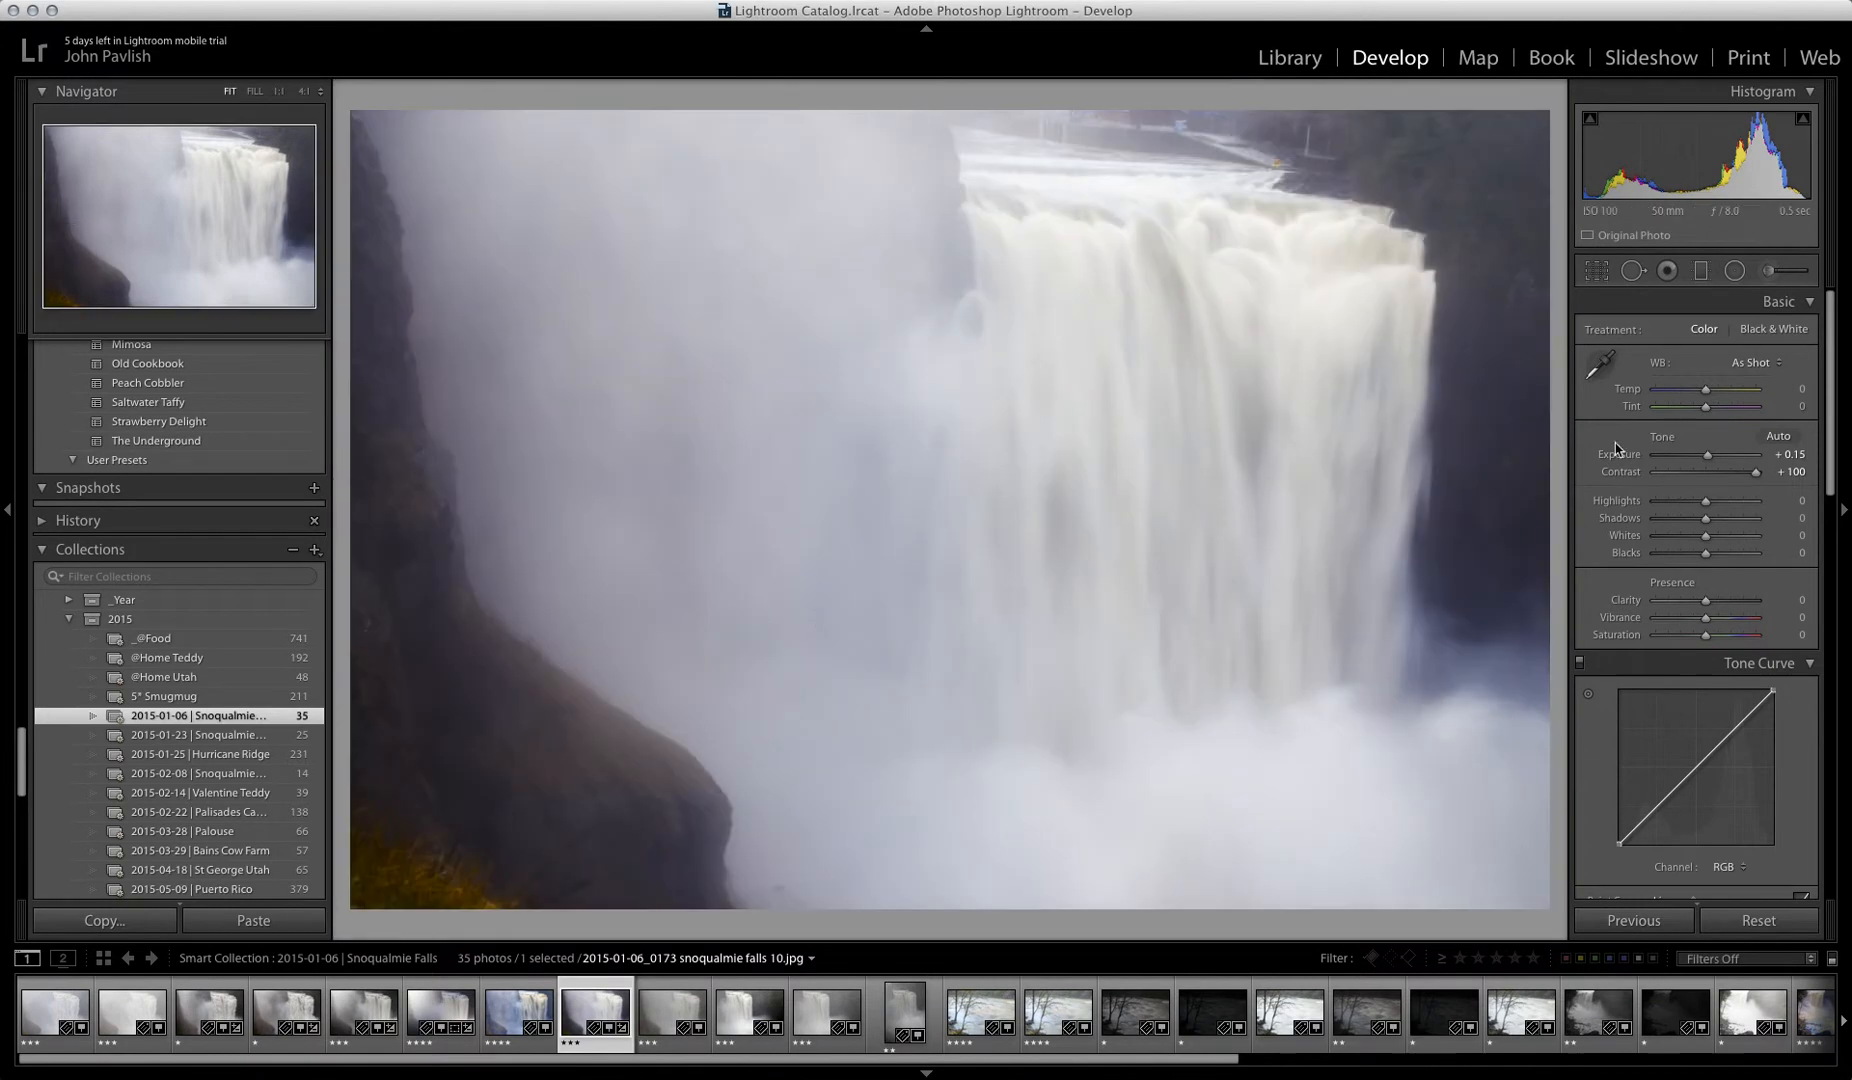
{"action": "left_click", "coordinate": [1727, 473]}
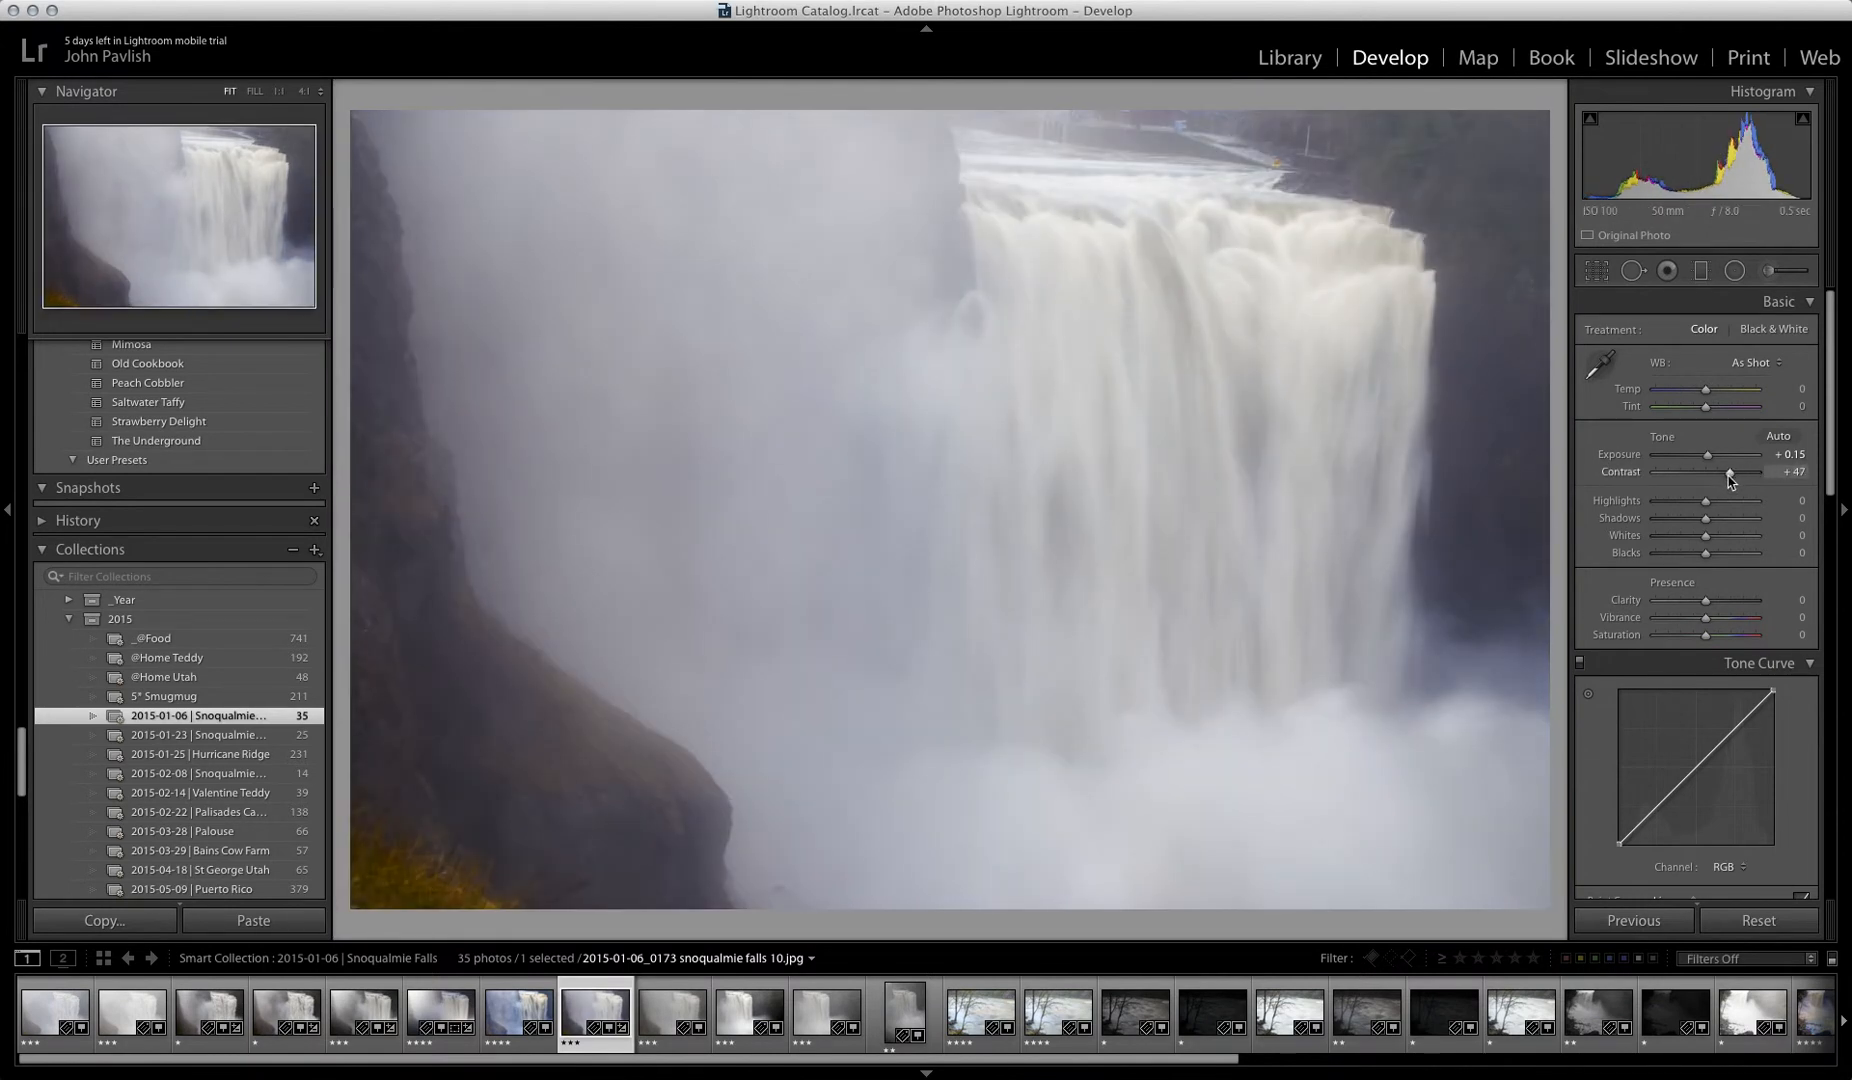
{"action": "left_click_drag", "start_coordinate": [1731, 480], "coordinate": [1728, 479]}
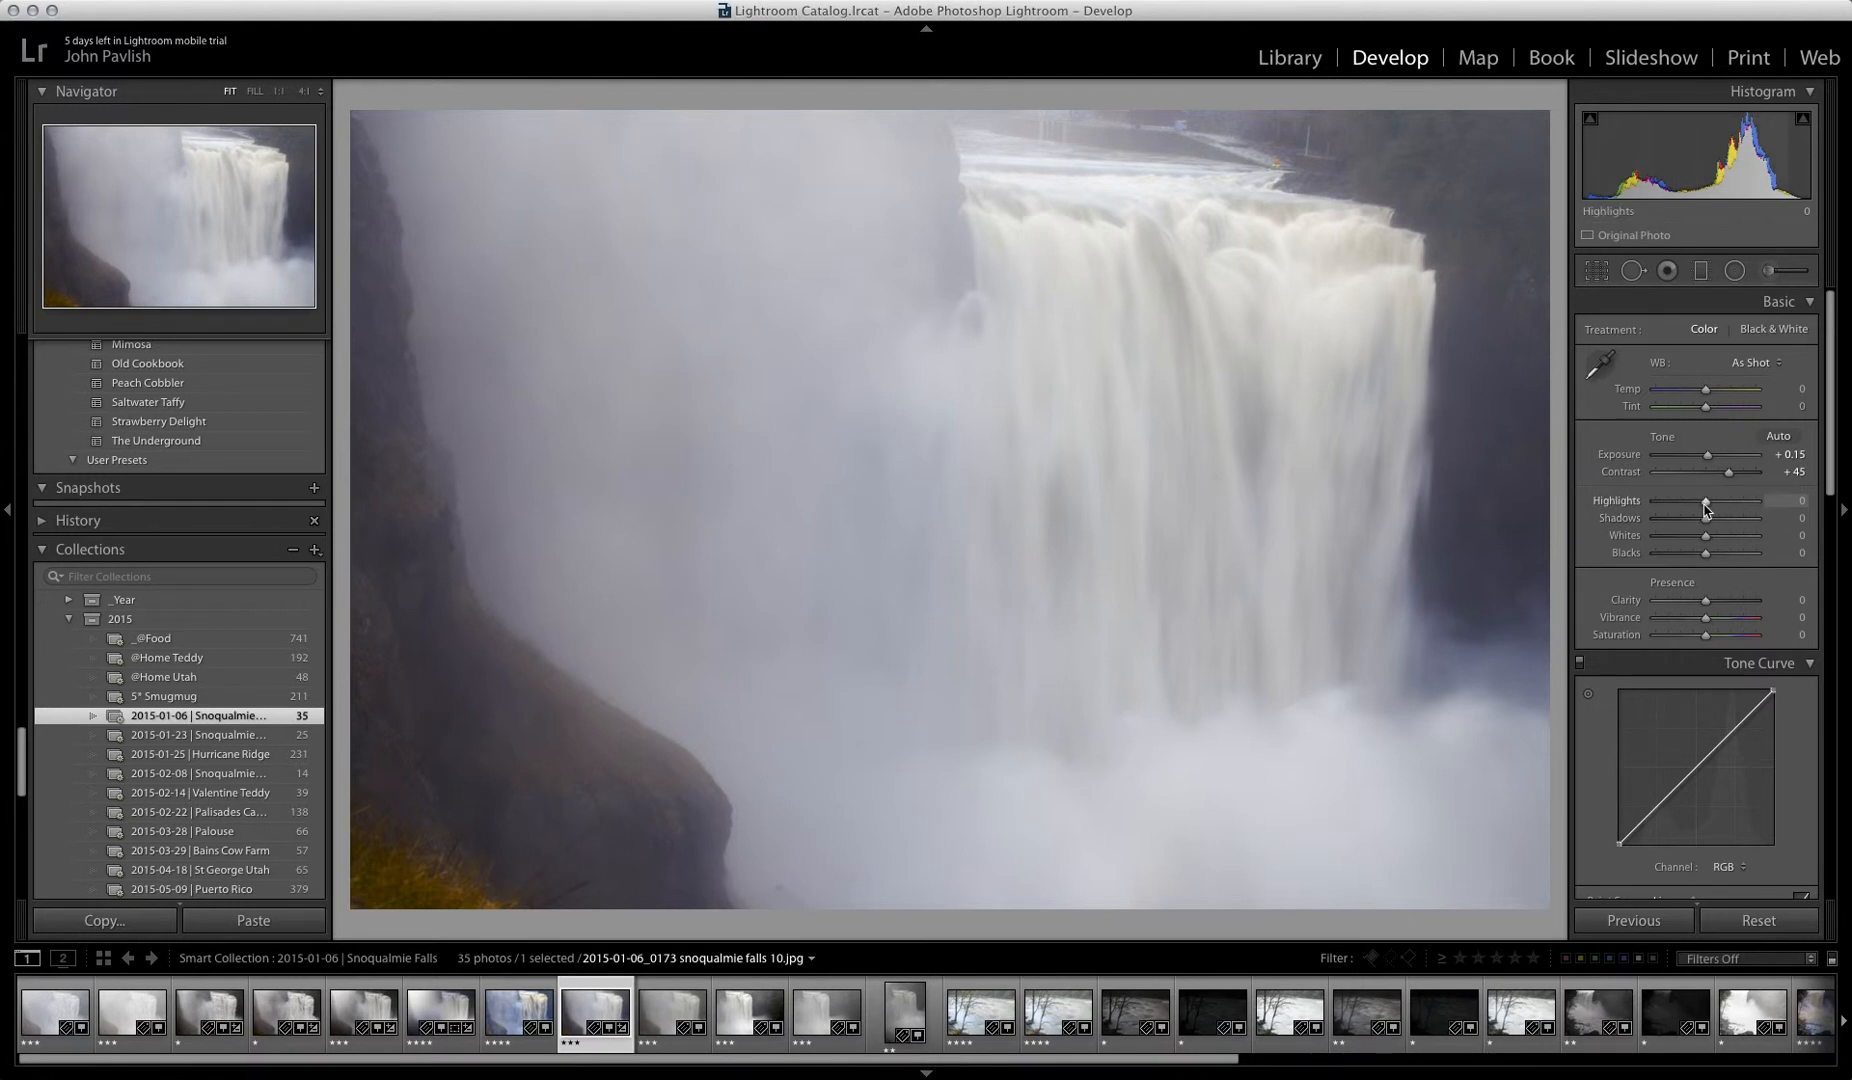
Step: Lower the highlights to −62 and raise the shadows to +67, checking the cliff detail up close
{"action": "mouse_move", "coordinate": [1705, 506]}
{"action": "left_mouse_down"}
{"action": "mouse_move", "coordinate": [1655, 507]}
{"action": "mouse_move", "coordinate": [1720, 516]}
{"action": "mouse_move", "coordinate": [1673, 519]}
{"action": "left_mouse_up"}
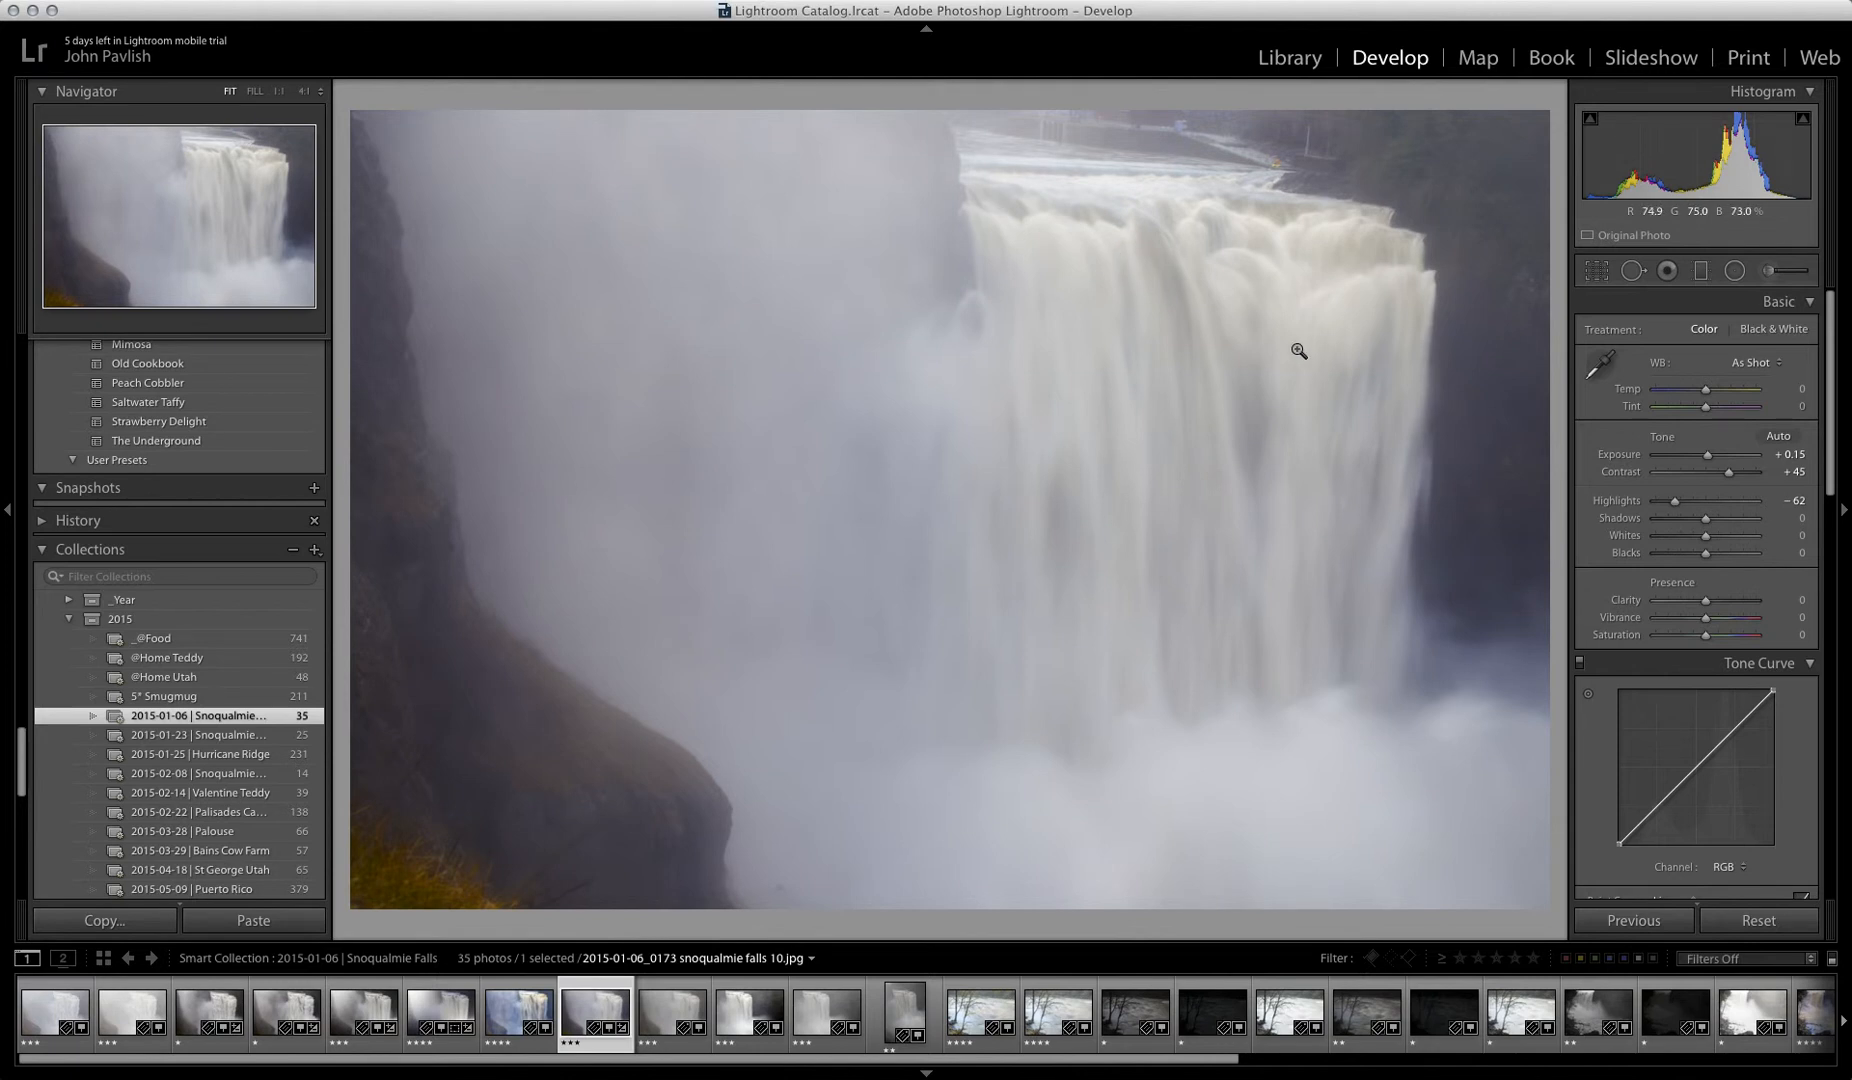
{"action": "left_click_drag", "start_coordinate": [1706, 520], "coordinate": [1739, 519]}
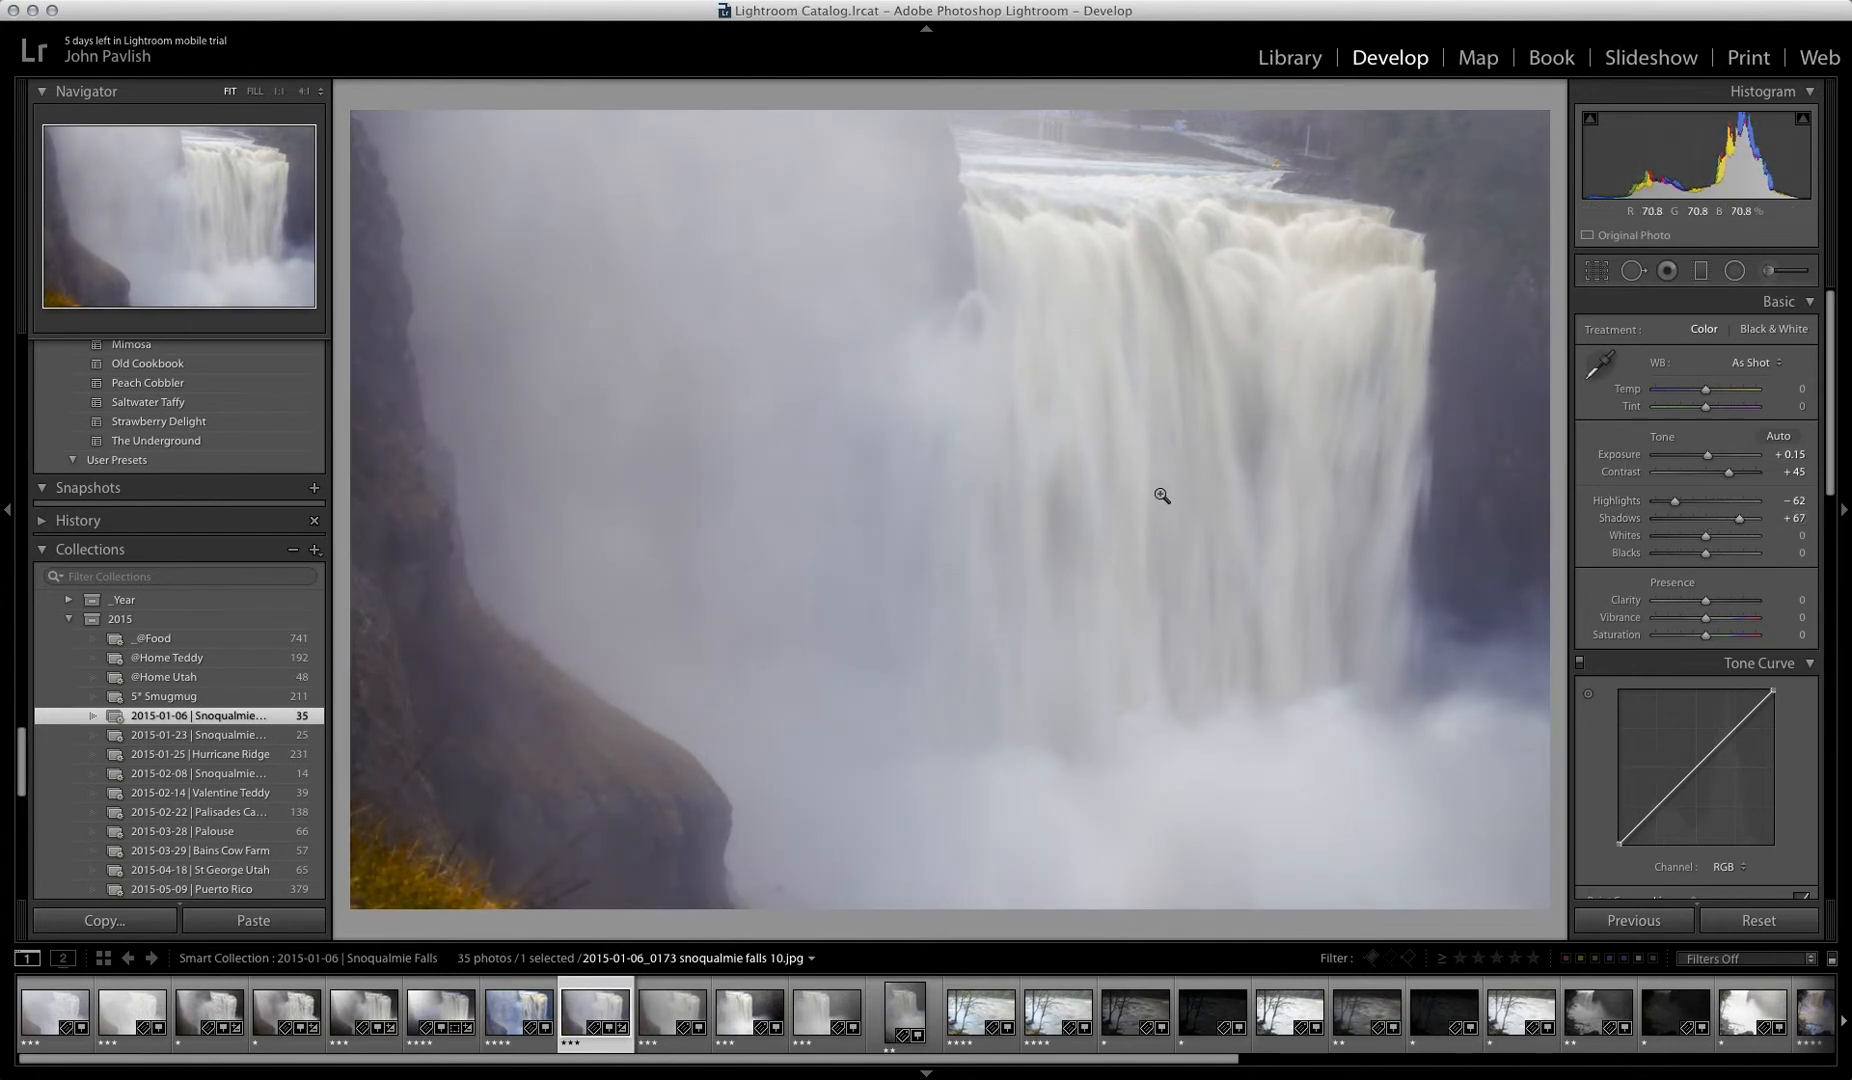
{"action": "left_click", "coordinate": [405, 632]}
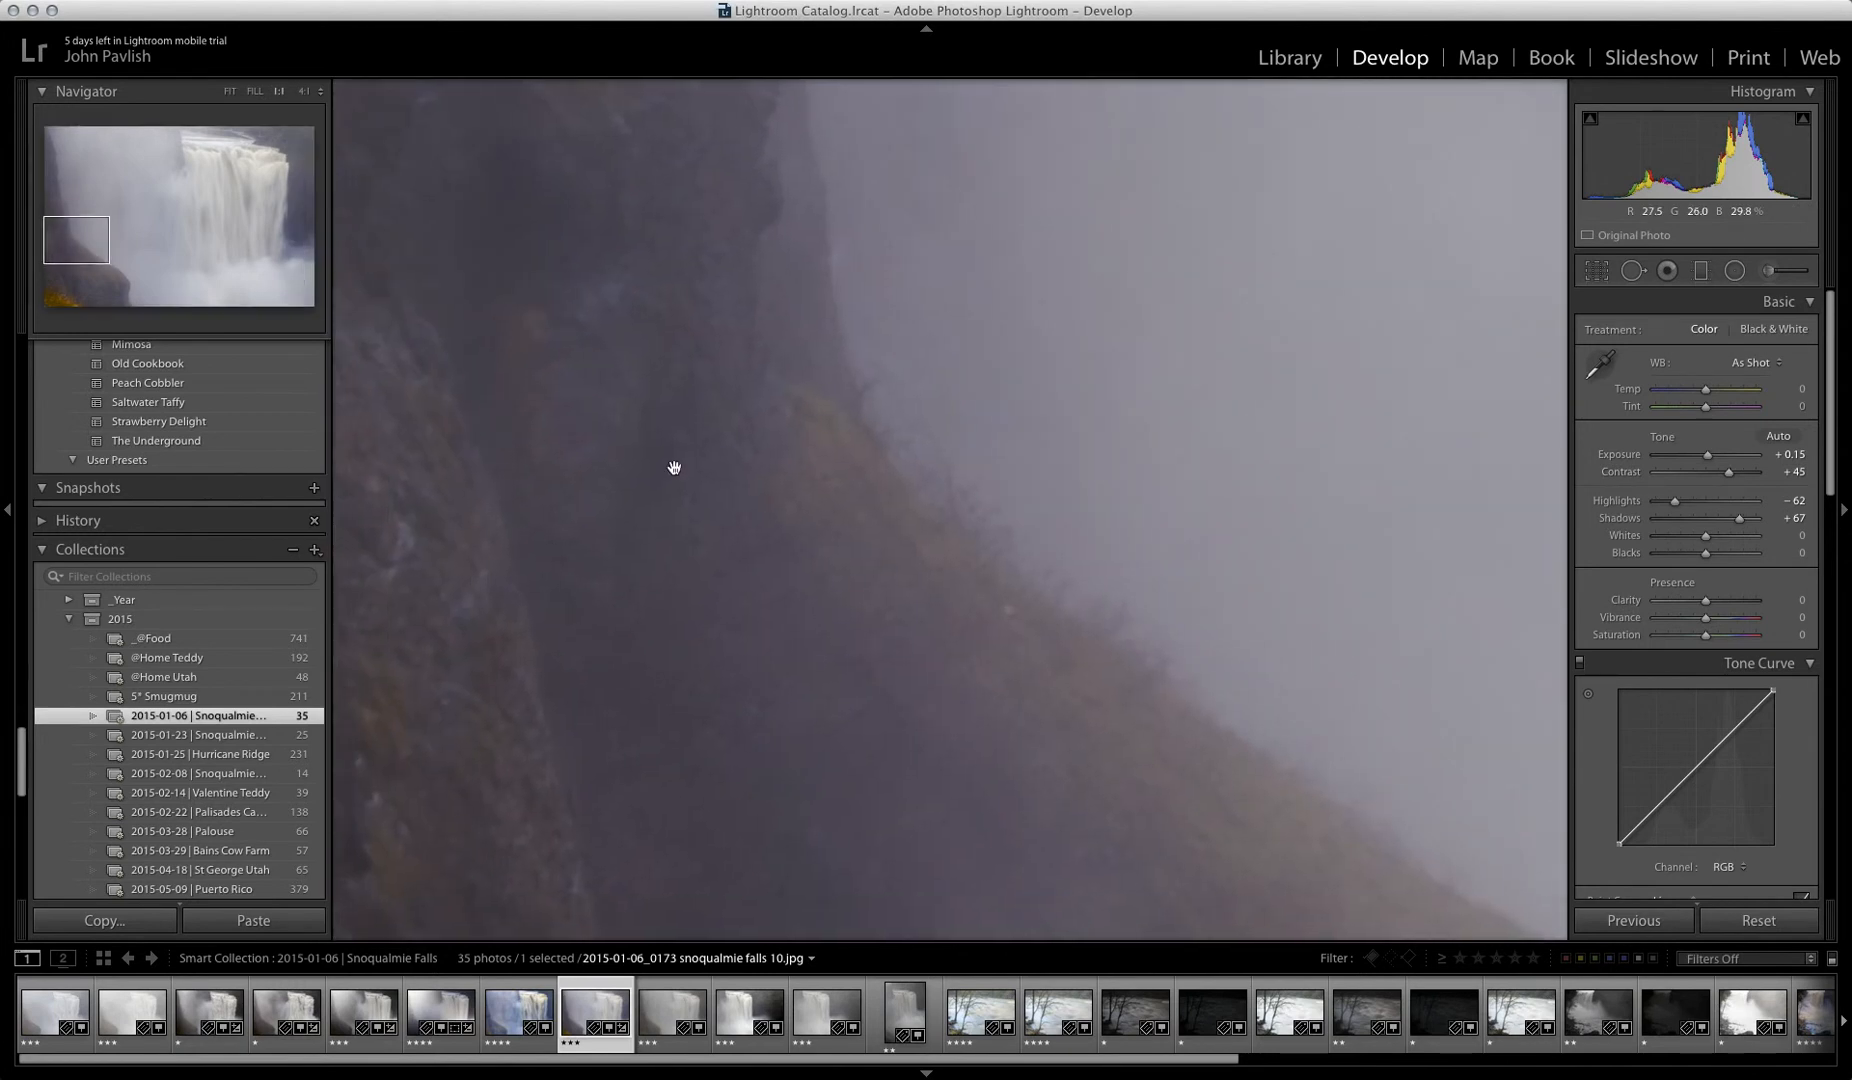
{"action": "left_click", "coordinate": [669, 626]}
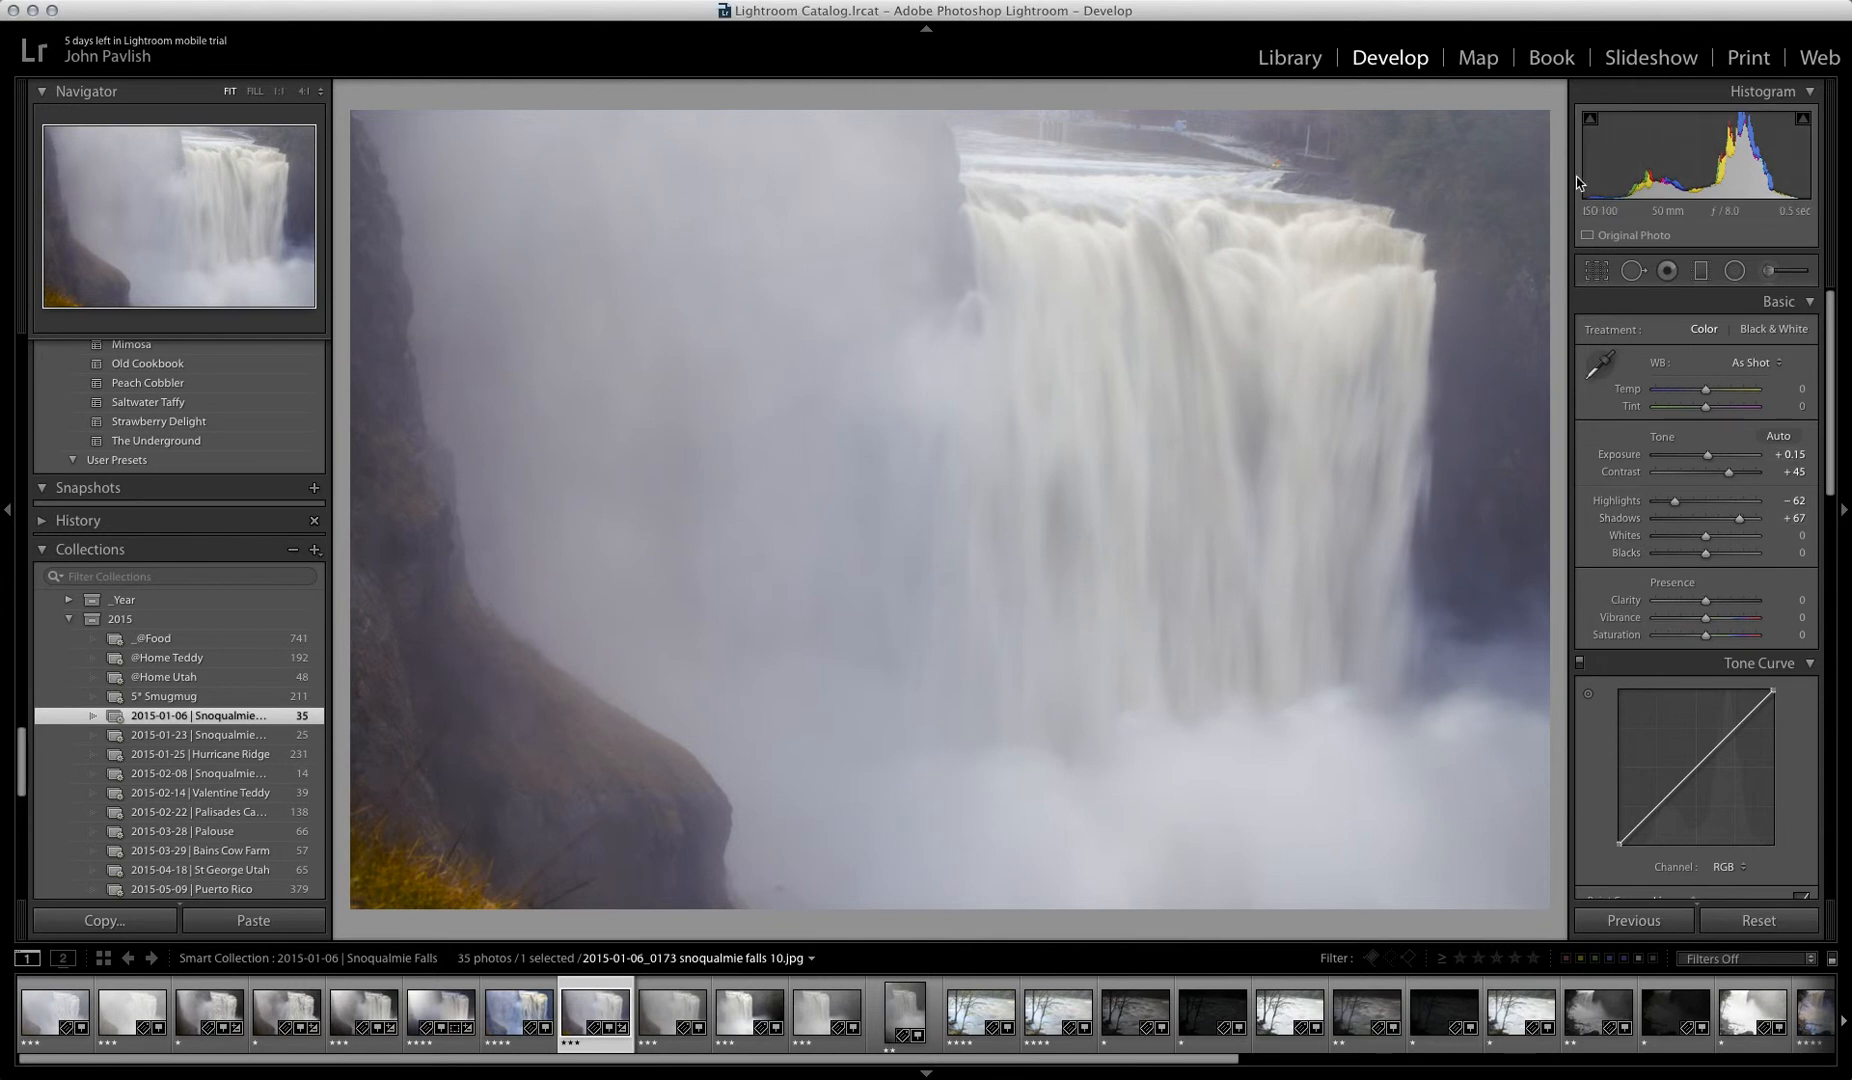
Step: Set the whites to +26 and the blacks to −16
{"action": "mouse_move", "coordinate": [1706, 537]}
{"action": "left_mouse_down"}
{"action": "mouse_move", "coordinate": [1762, 540]}
{"action": "mouse_move", "coordinate": [1711, 538]}
{"action": "mouse_move", "coordinate": [1693, 556]}
{"action": "mouse_move", "coordinate": [1732, 566]}
{"action": "mouse_move", "coordinate": [1690, 570]}
{"action": "left_mouse_up"}
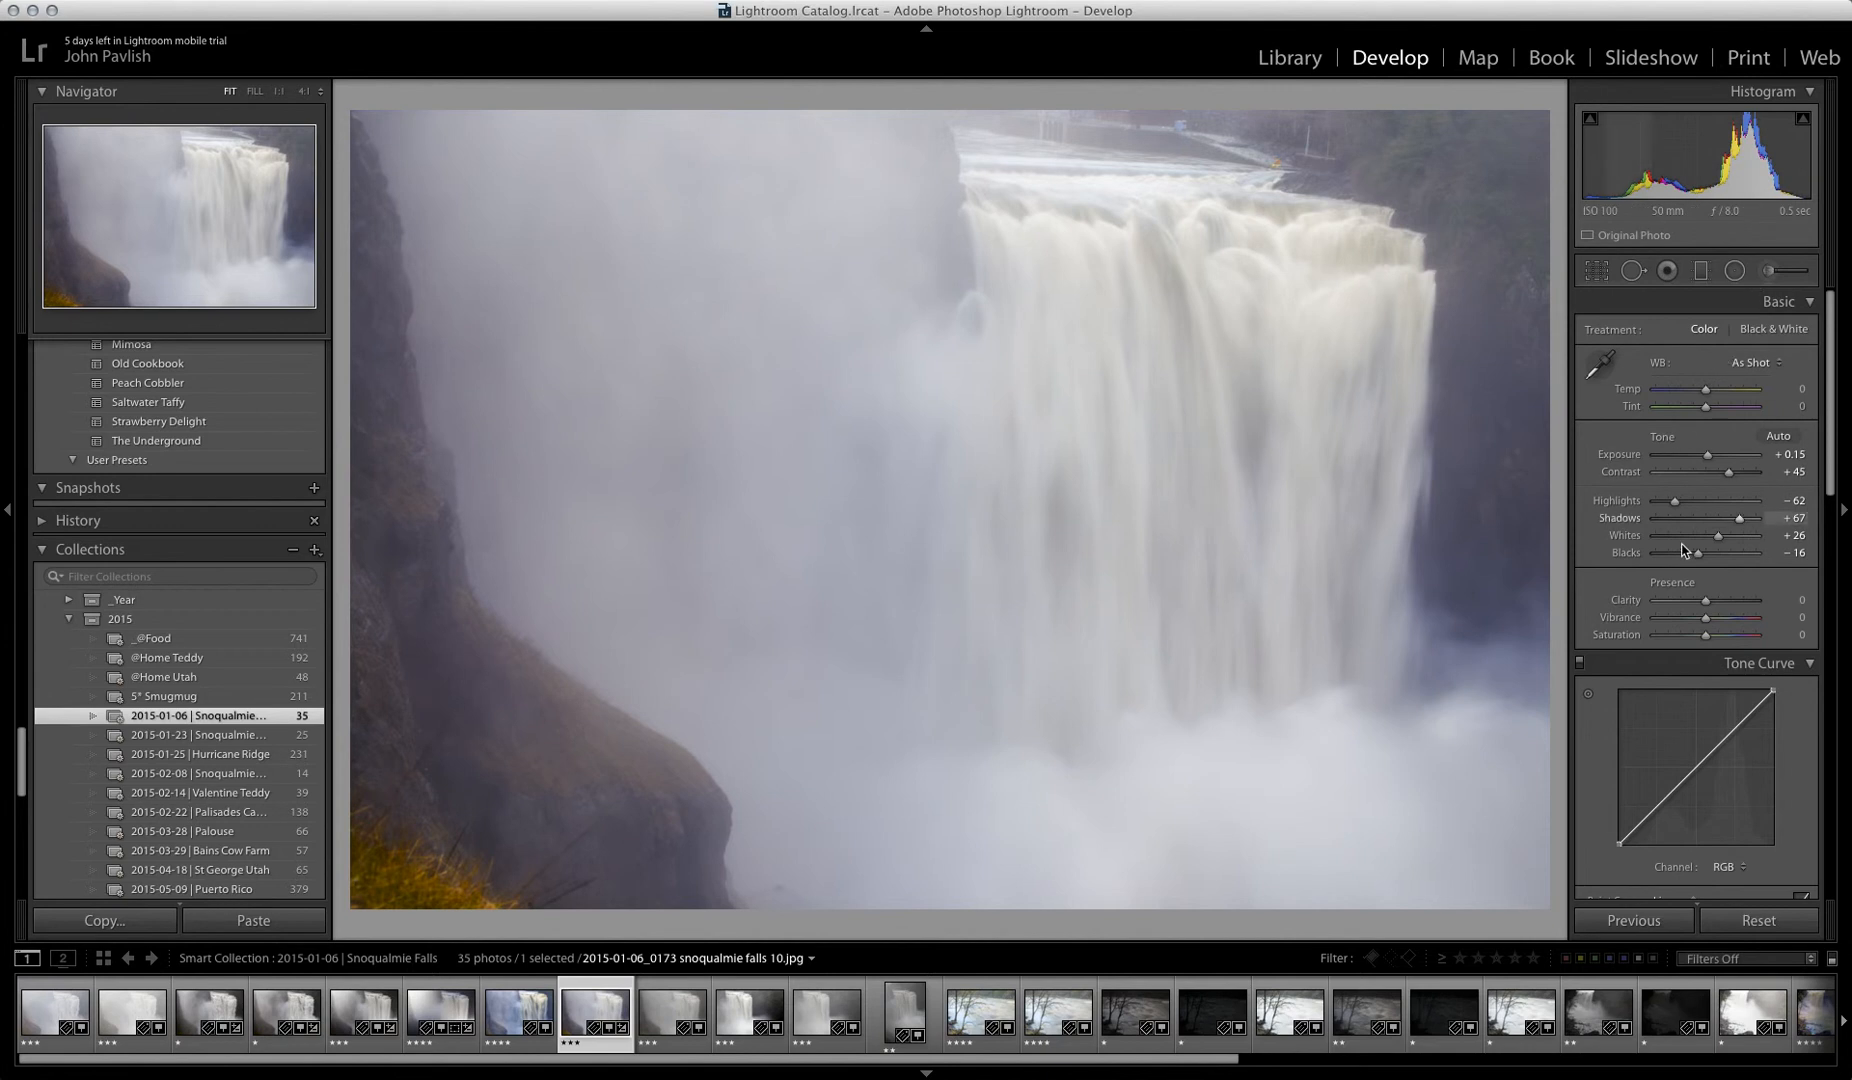
{"action": "scroll", "coordinate": [1638, 598], "scroll_direction": "down", "scroll_amount": 1}
{"action": "scroll", "coordinate": [1639, 598], "scroll_direction": "up", "scroll_amount": 1}
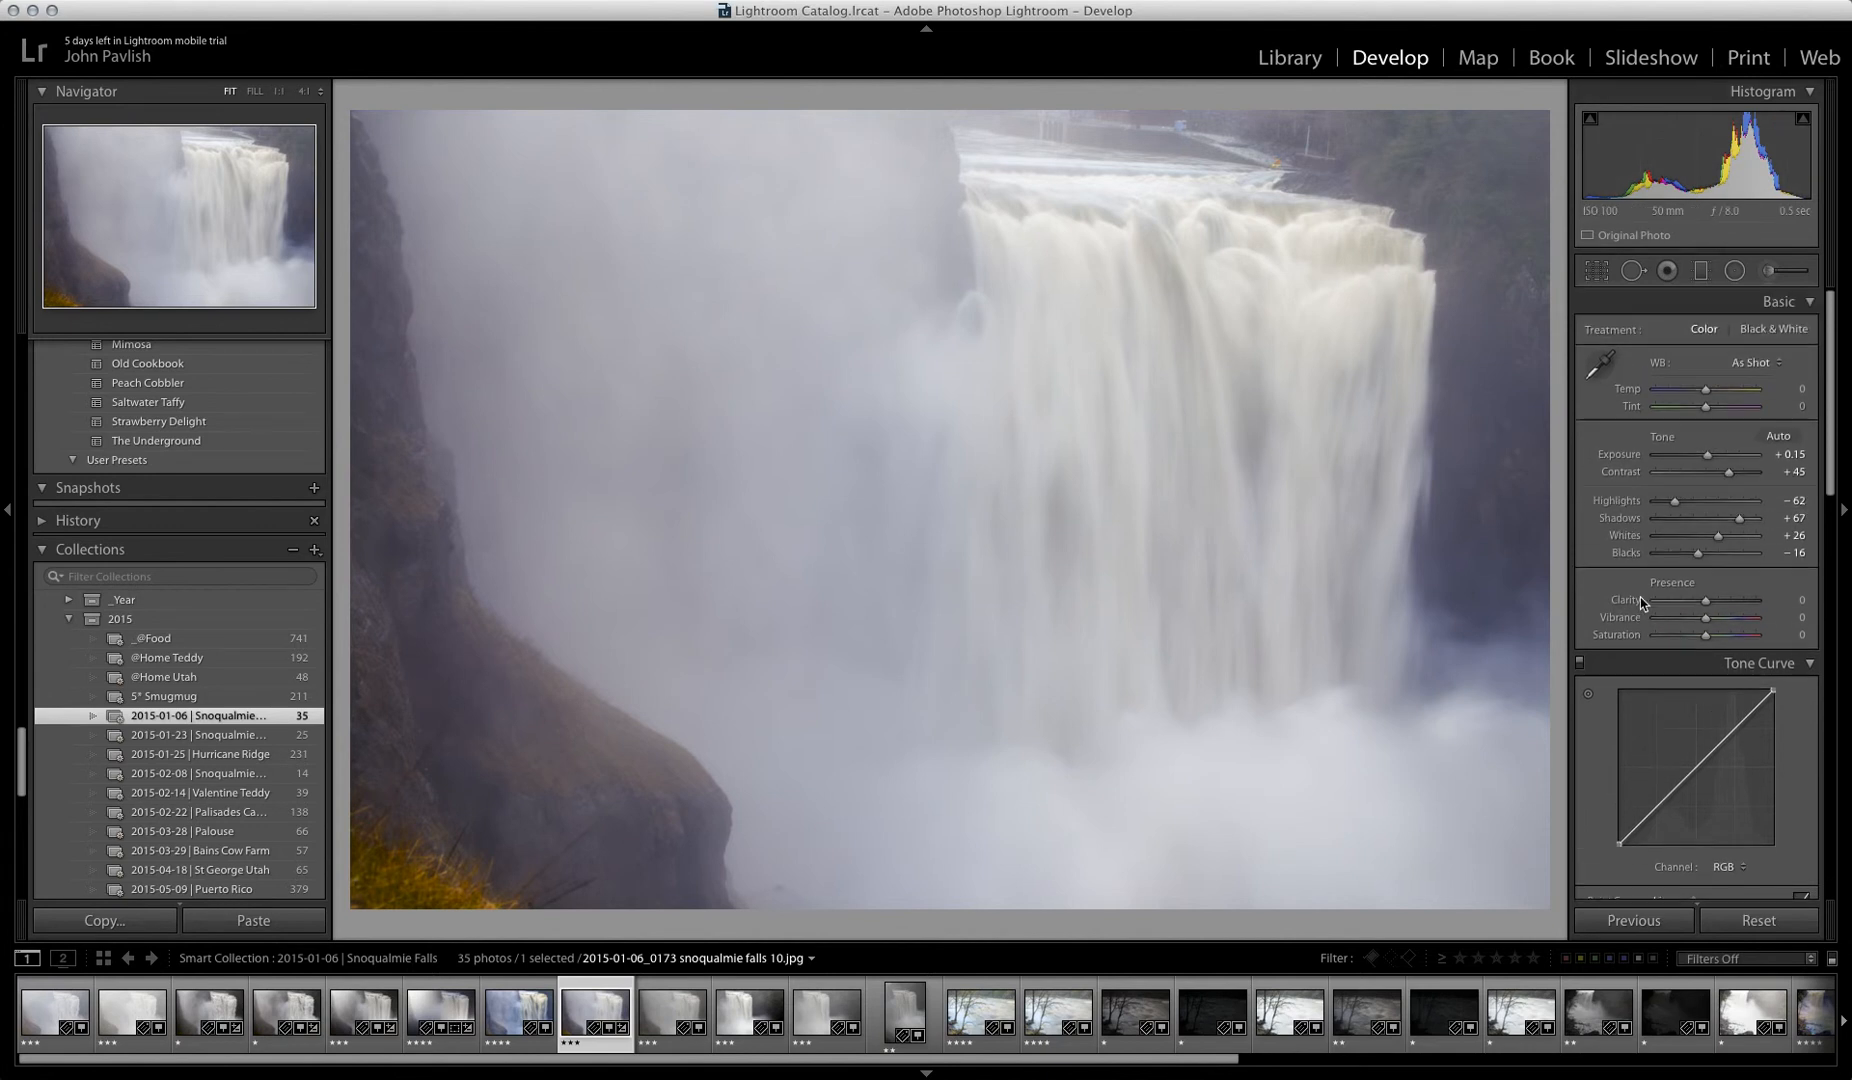
Step: Sample a neutral white balance from the mist beside the falls, and cool the temperature to −11, undoing a trial at −100
{"action": "left_click", "coordinate": [1601, 366]}
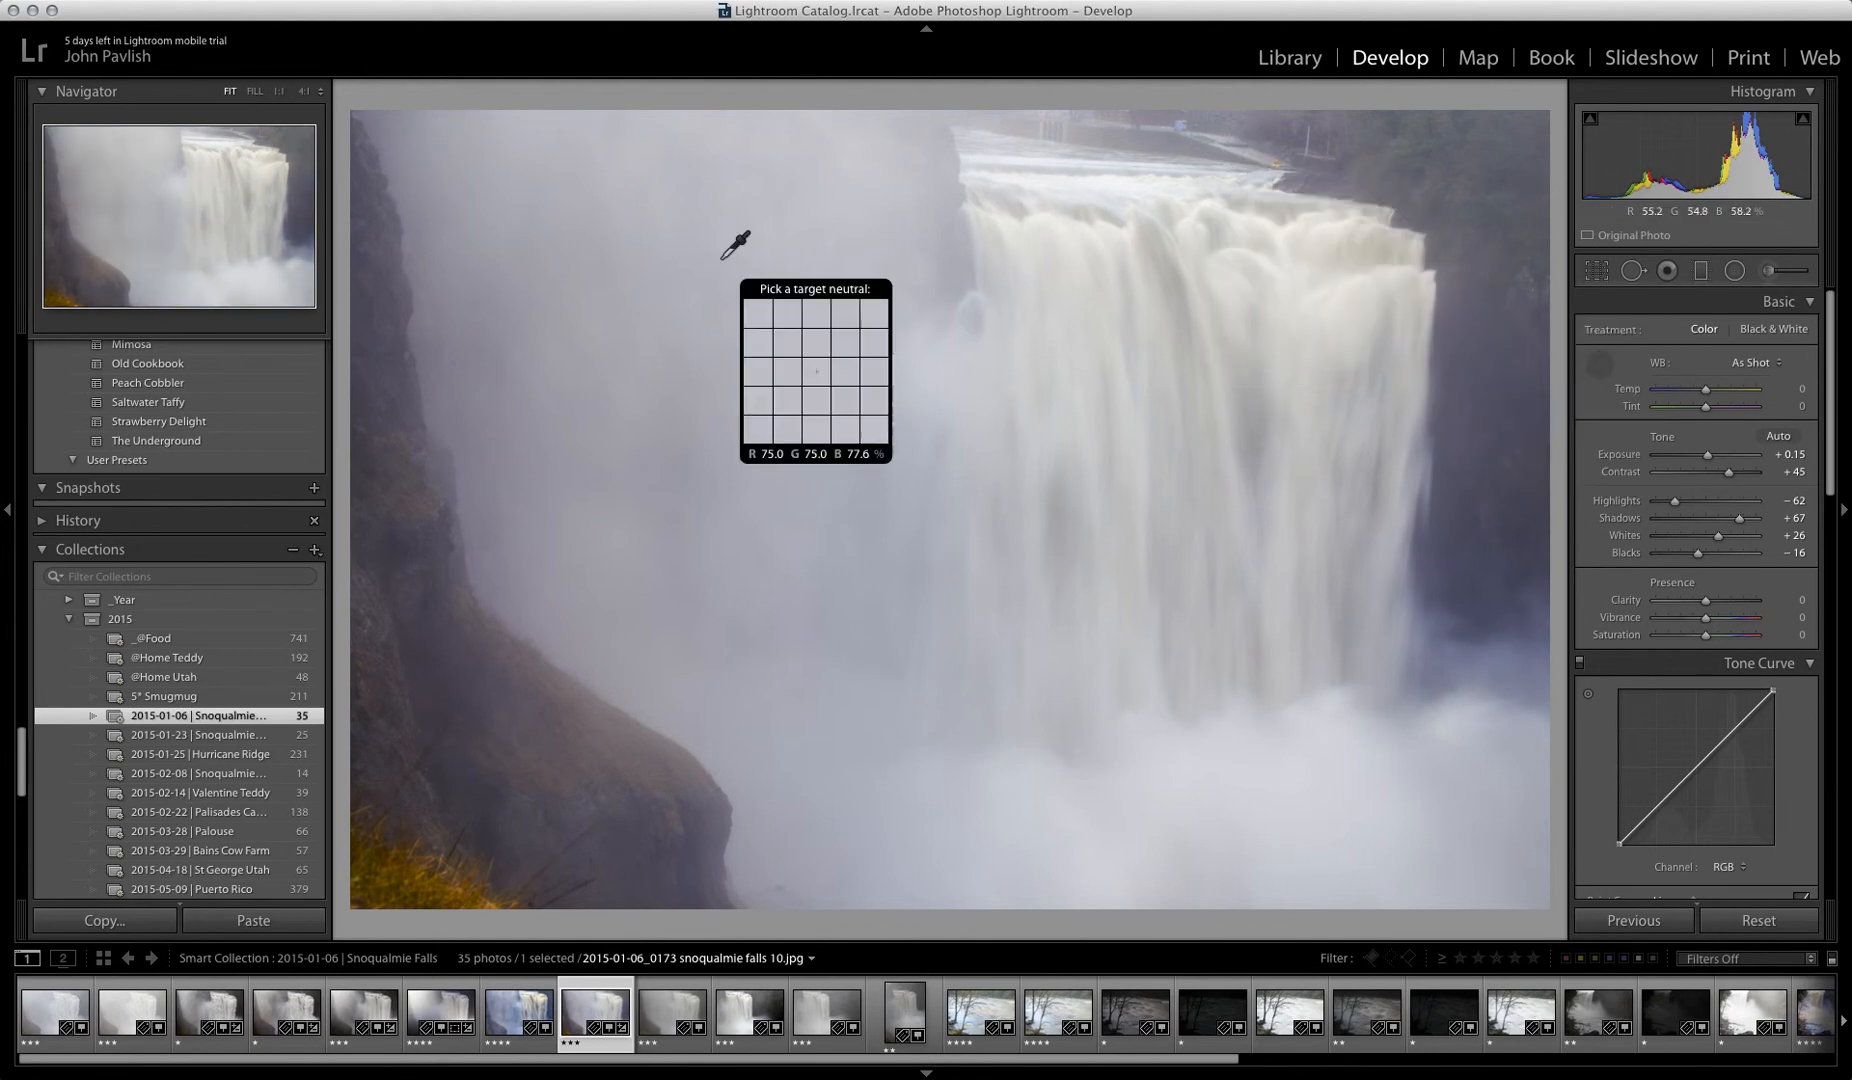
{"action": "left_click", "coordinate": [864, 342]}
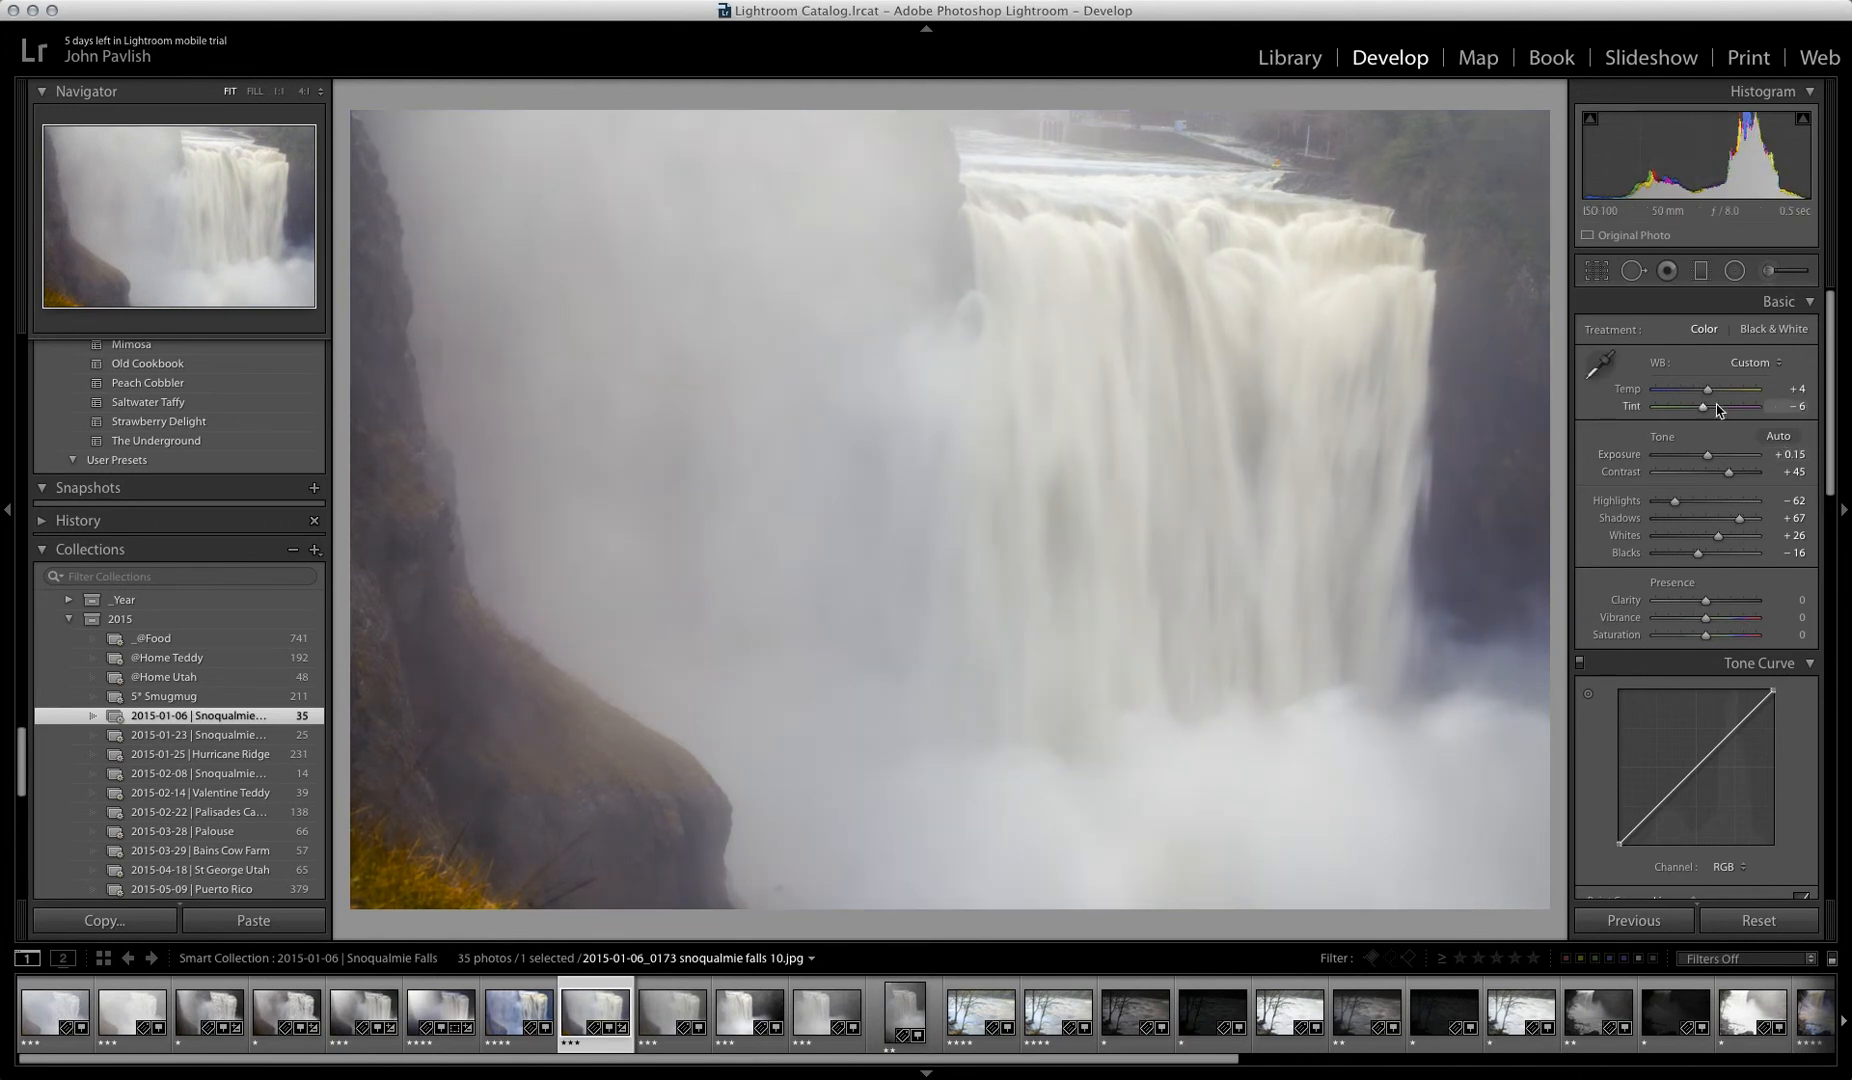
{"action": "left_click_drag", "start_coordinate": [1710, 395], "coordinate": [1703, 395]}
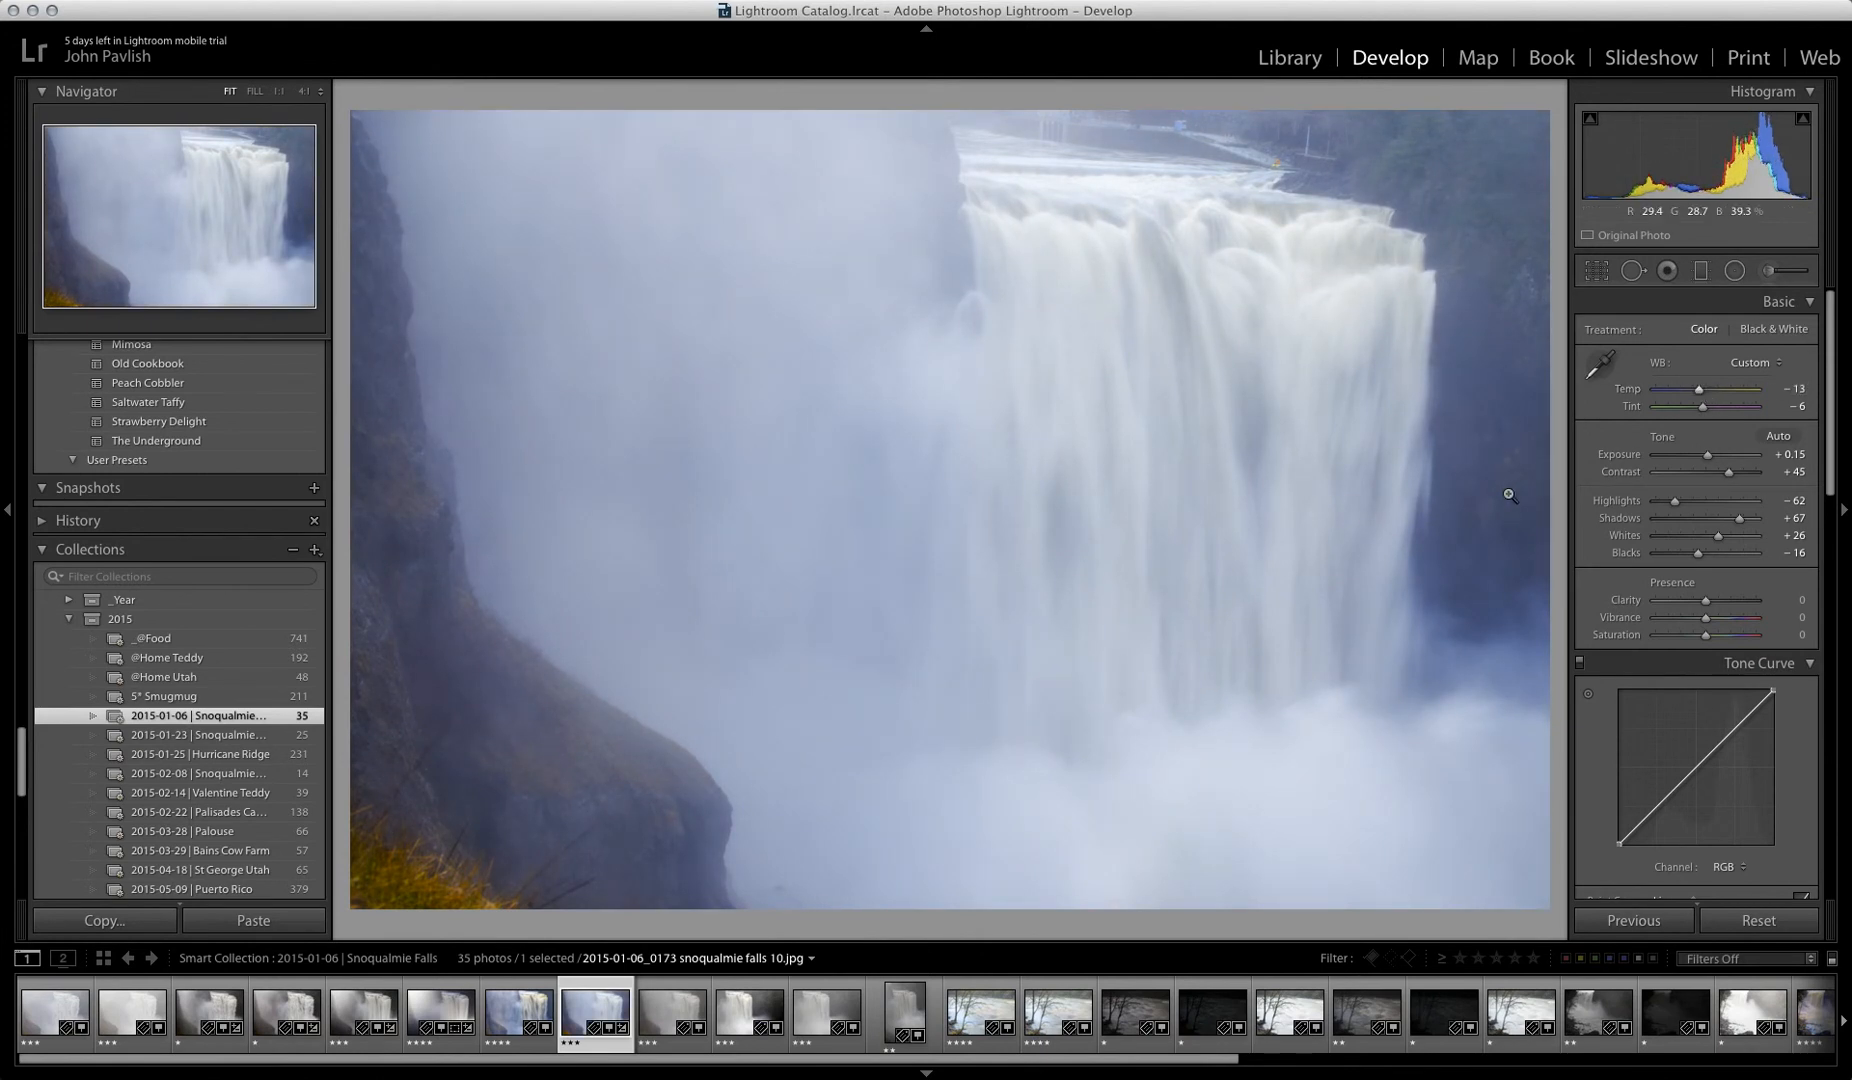
{"action": "left_click_drag", "start_coordinate": [1700, 389], "coordinate": [1702, 397]}
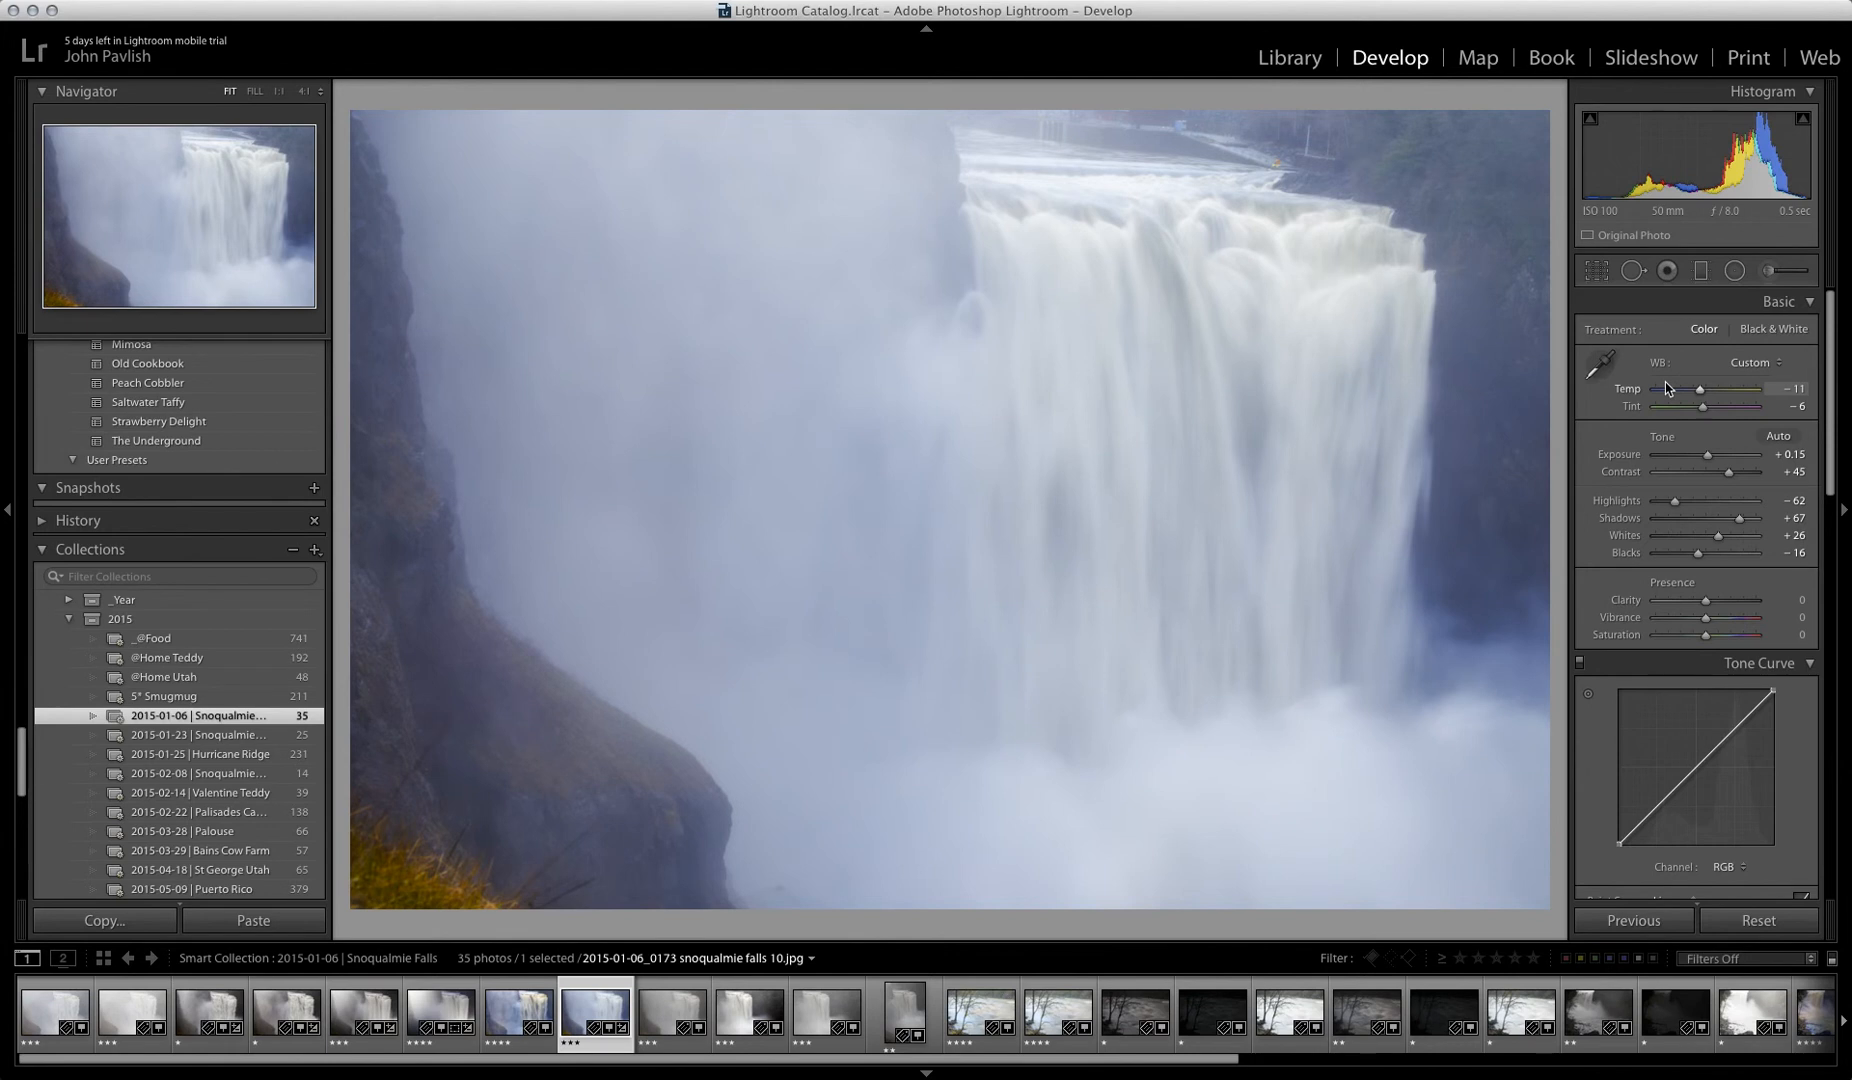
{"action": "left_click_drag", "start_coordinate": [1697, 396], "coordinate": [1641, 396]}
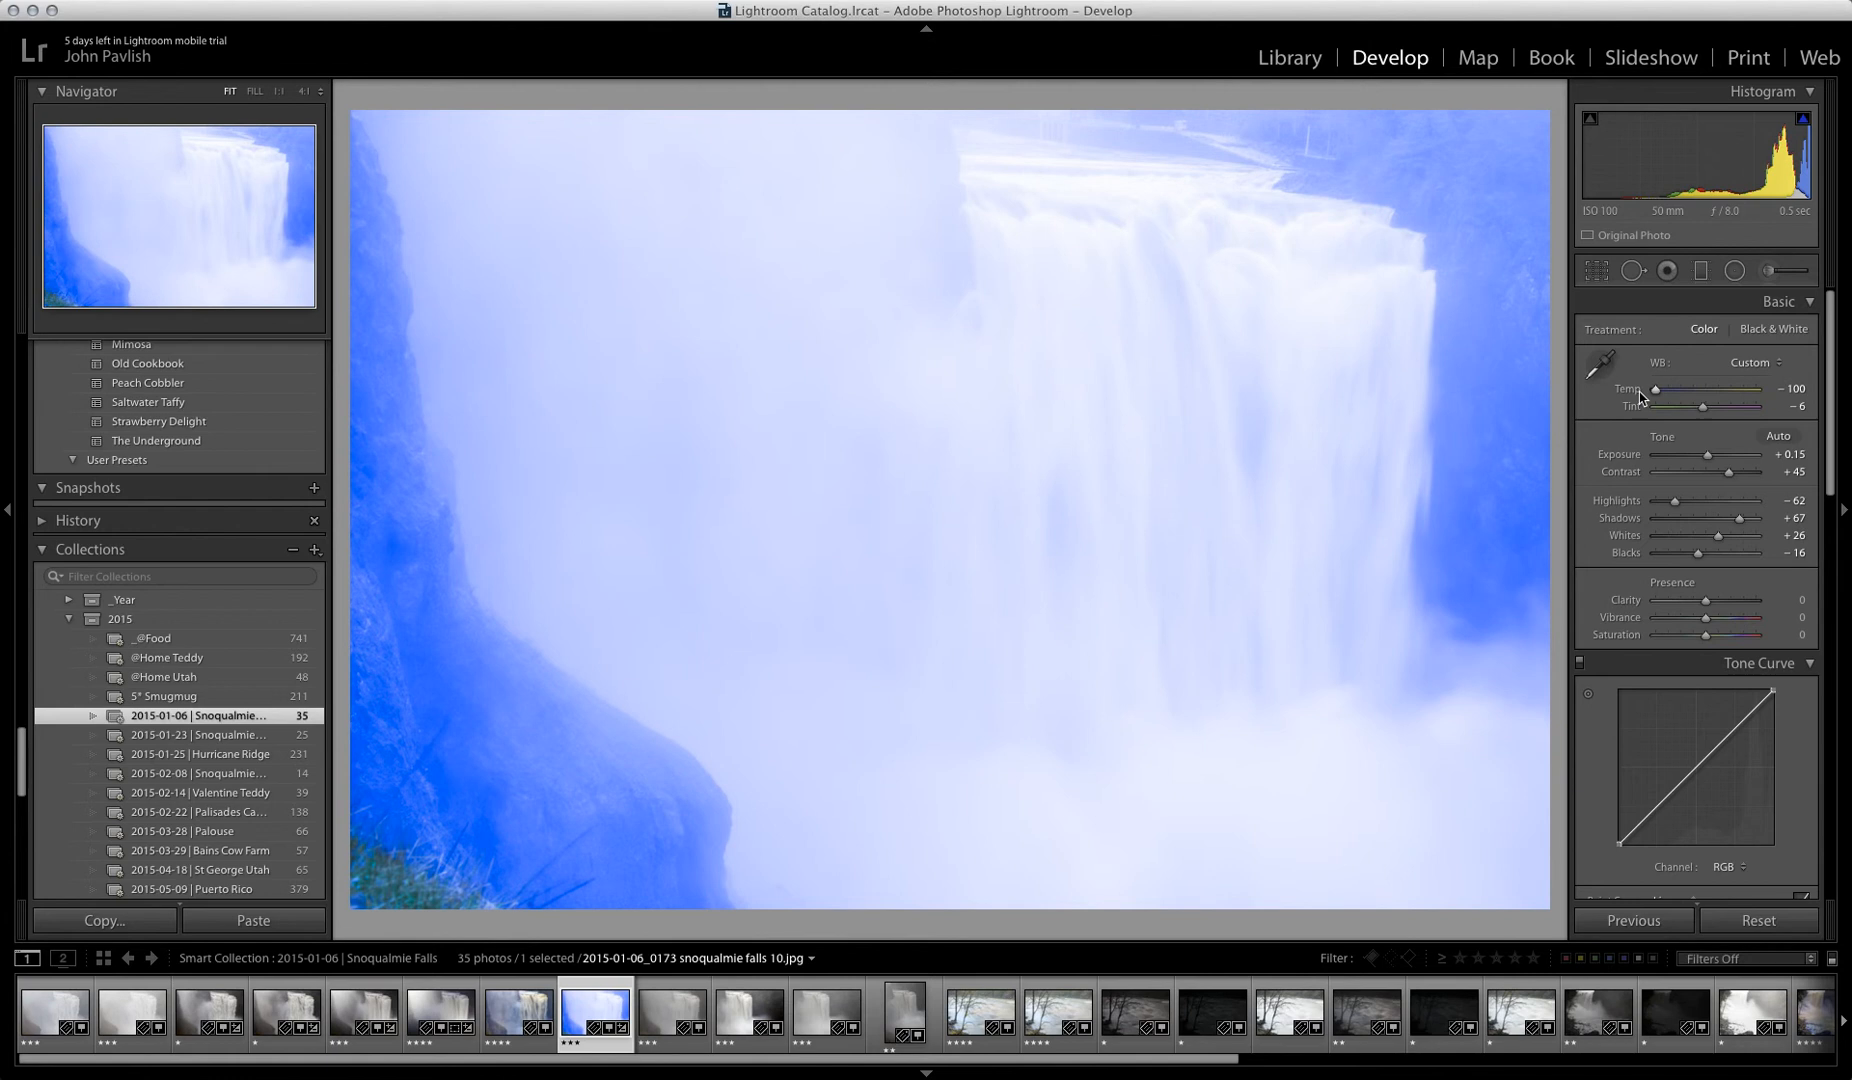
{"action": "key", "text": "super+z"}
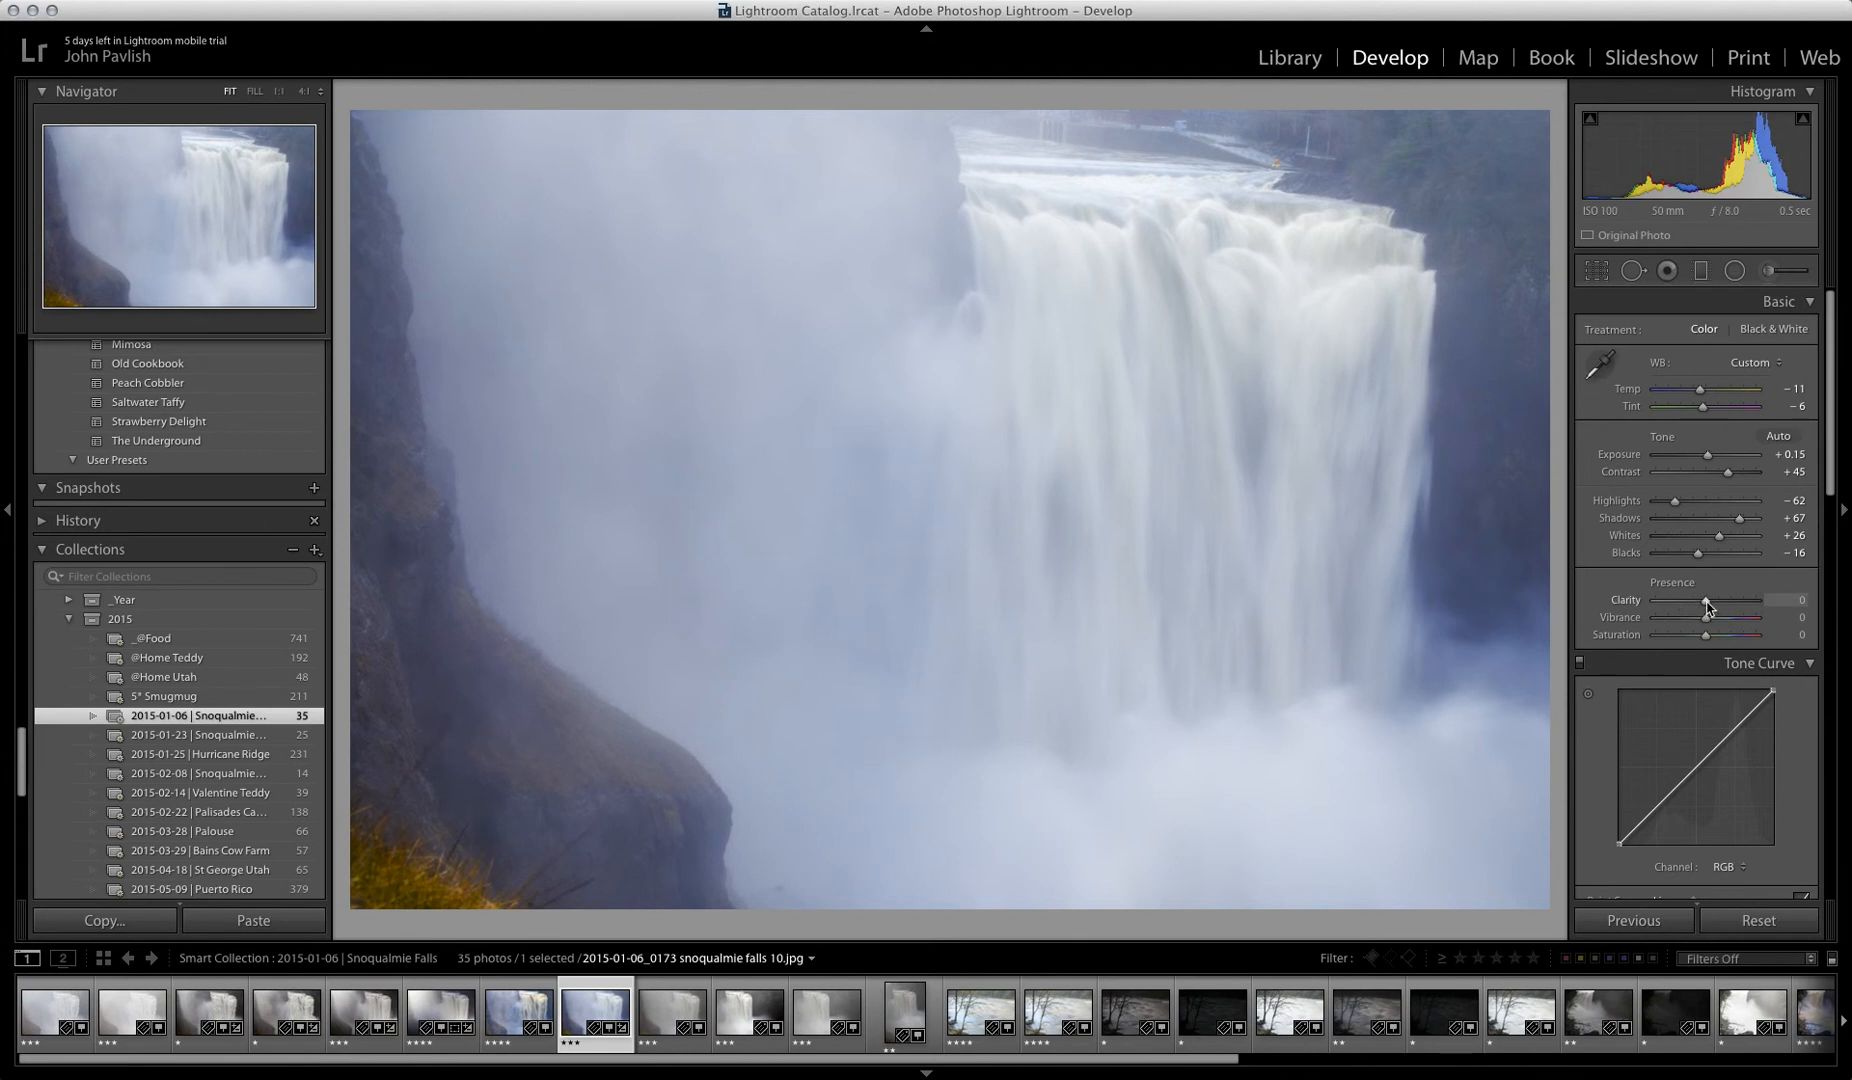
Step: Raise the clarity to +26, checking the top edge of the falls up close
{"action": "mouse_move", "coordinate": [1708, 604]}
{"action": "left_mouse_down"}
{"action": "mouse_move", "coordinate": [1787, 617]}
{"action": "mouse_move", "coordinate": [1712, 620]}
{"action": "left_mouse_up"}
{"action": "left_click", "coordinate": [1425, 194]}
{"action": "left_click_drag", "start_coordinate": [995, 284], "coordinate": [1046, 426]}
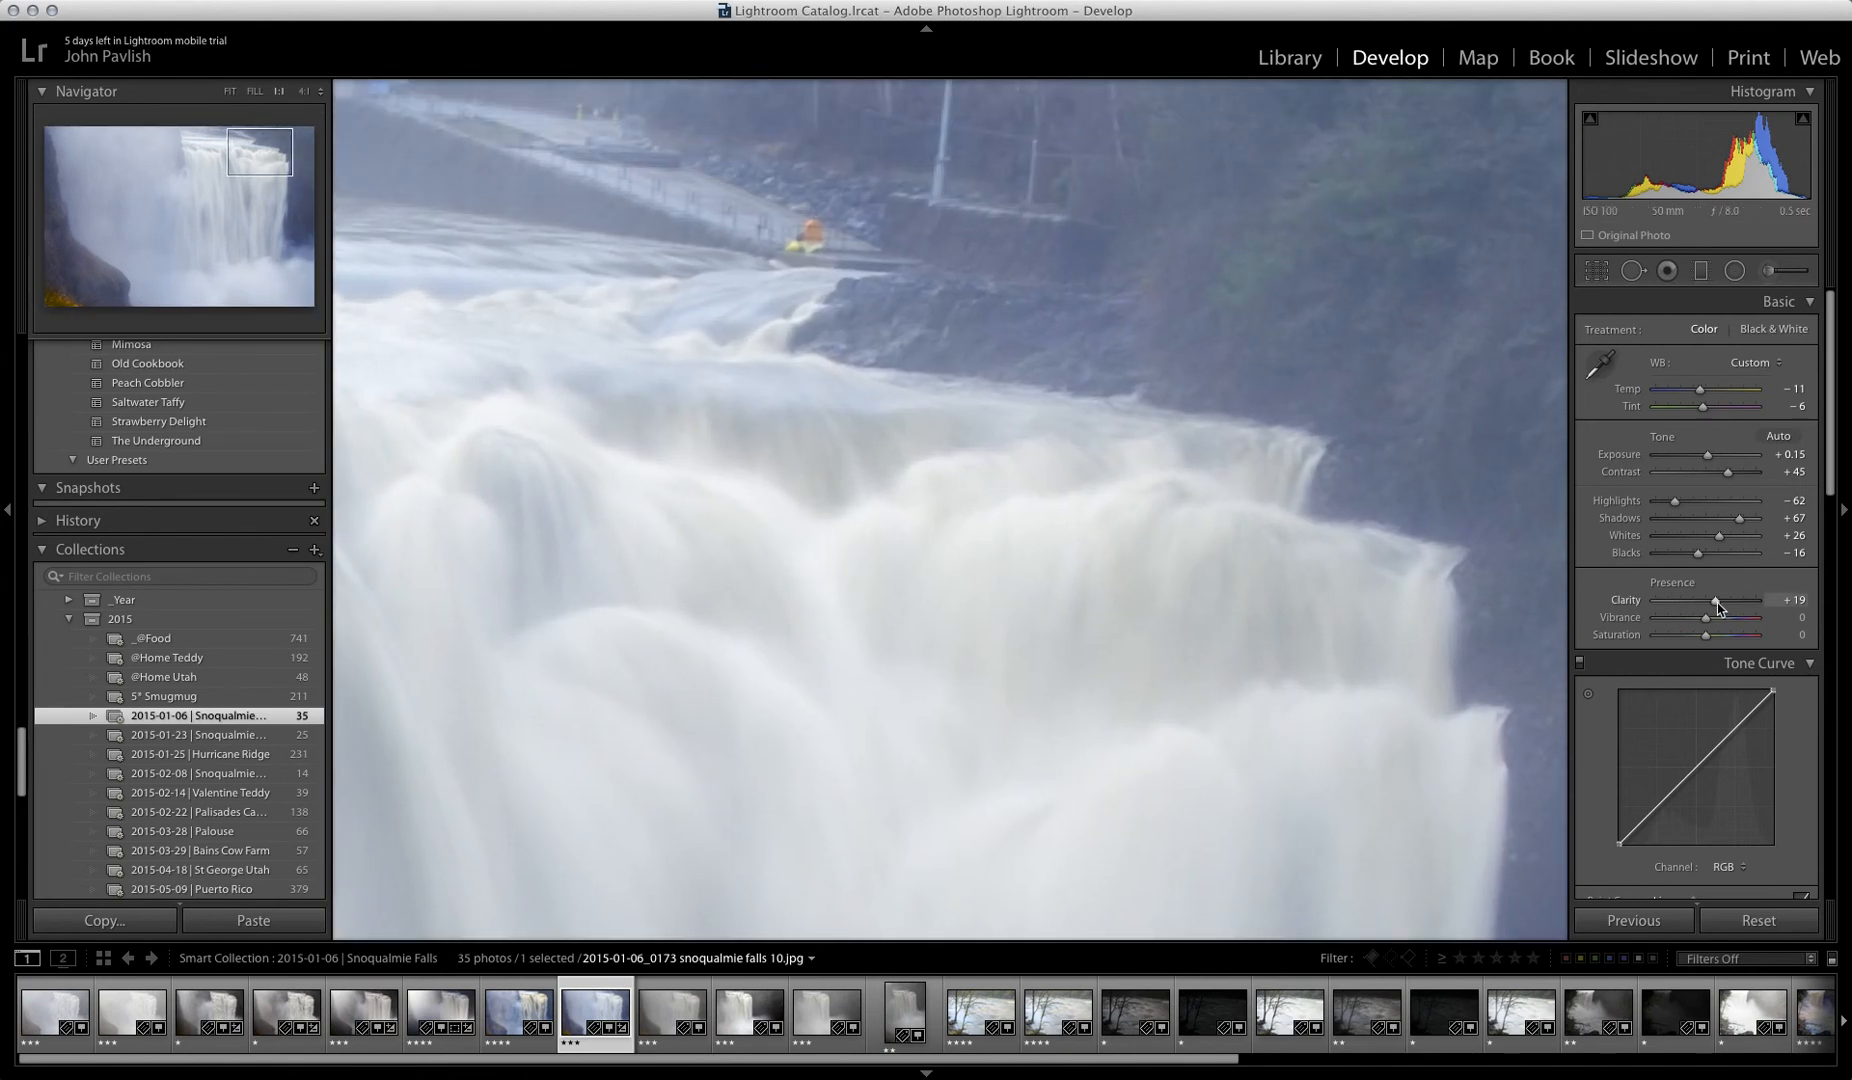
{"action": "mouse_move", "coordinate": [1716, 602]}
{"action": "left_mouse_down"}
{"action": "mouse_move", "coordinate": [1783, 610]}
{"action": "mouse_move", "coordinate": [1718, 608]}
{"action": "left_mouse_up"}
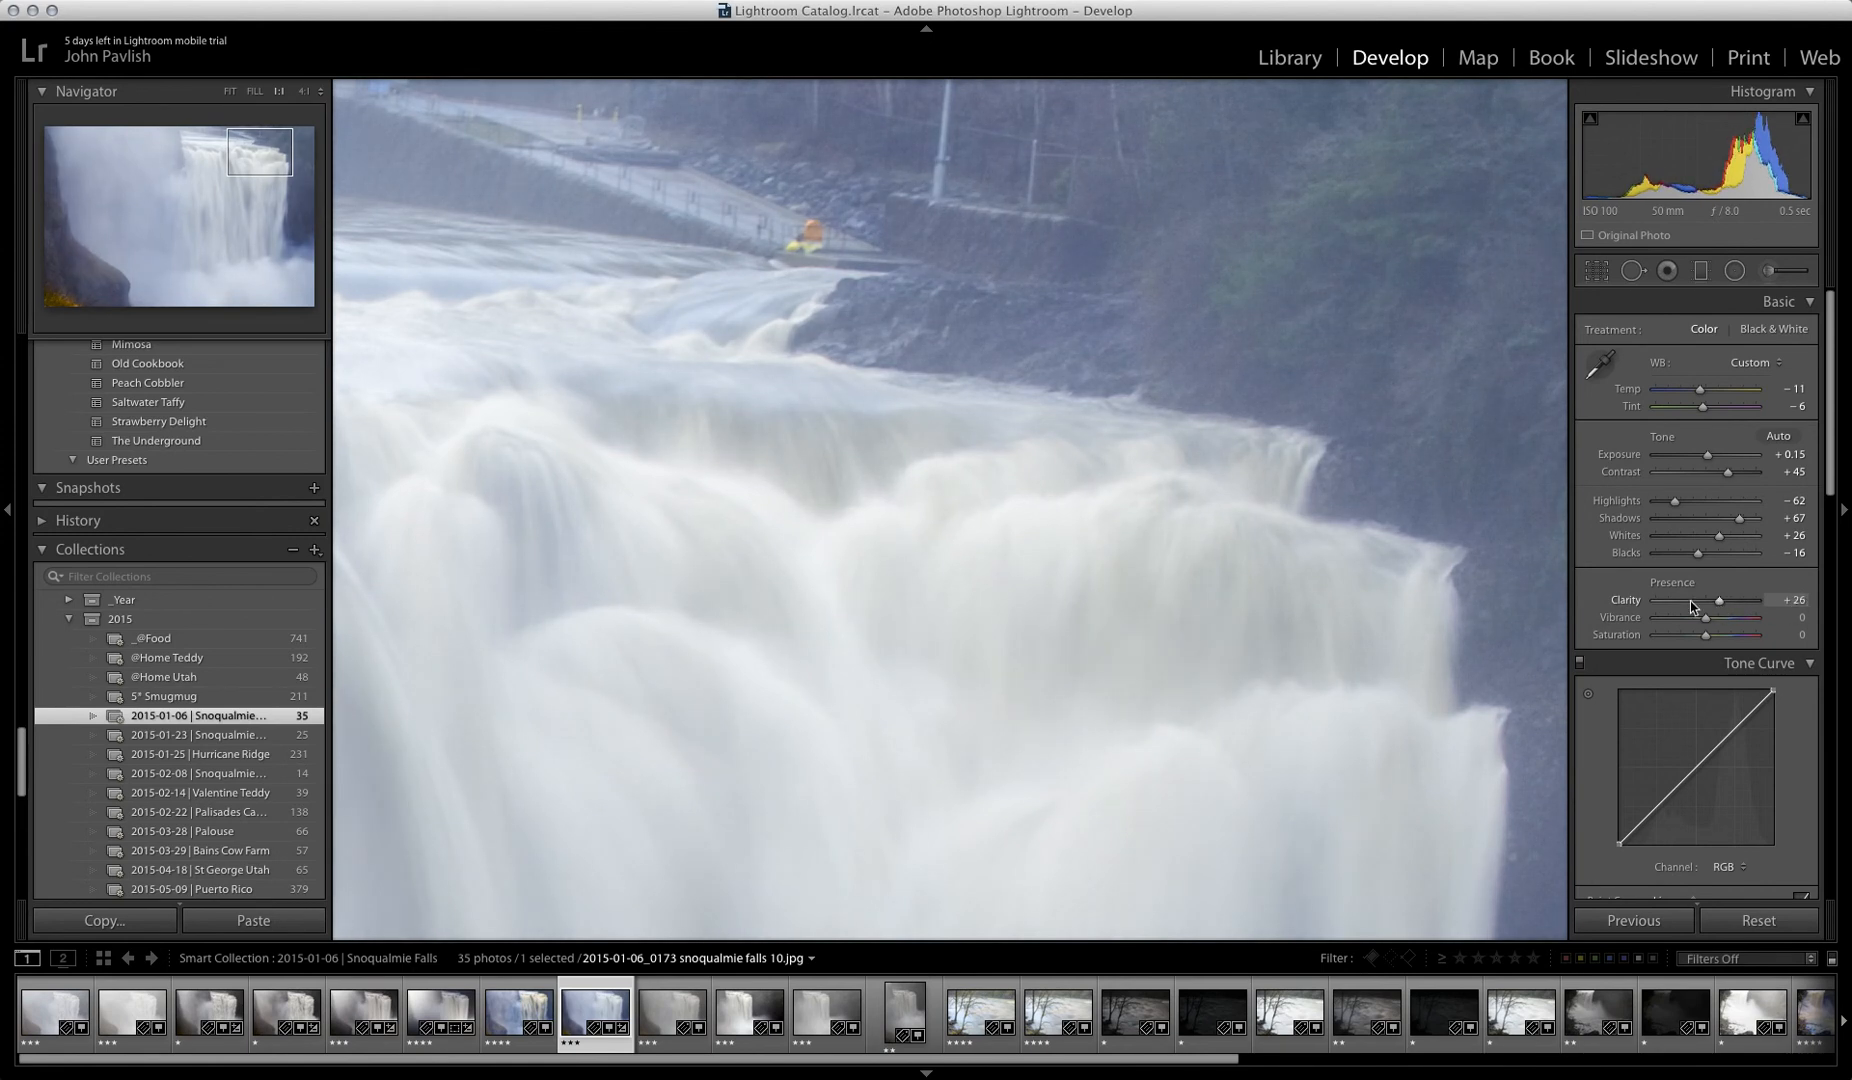
{"action": "left_click", "coordinate": [1058, 479]}
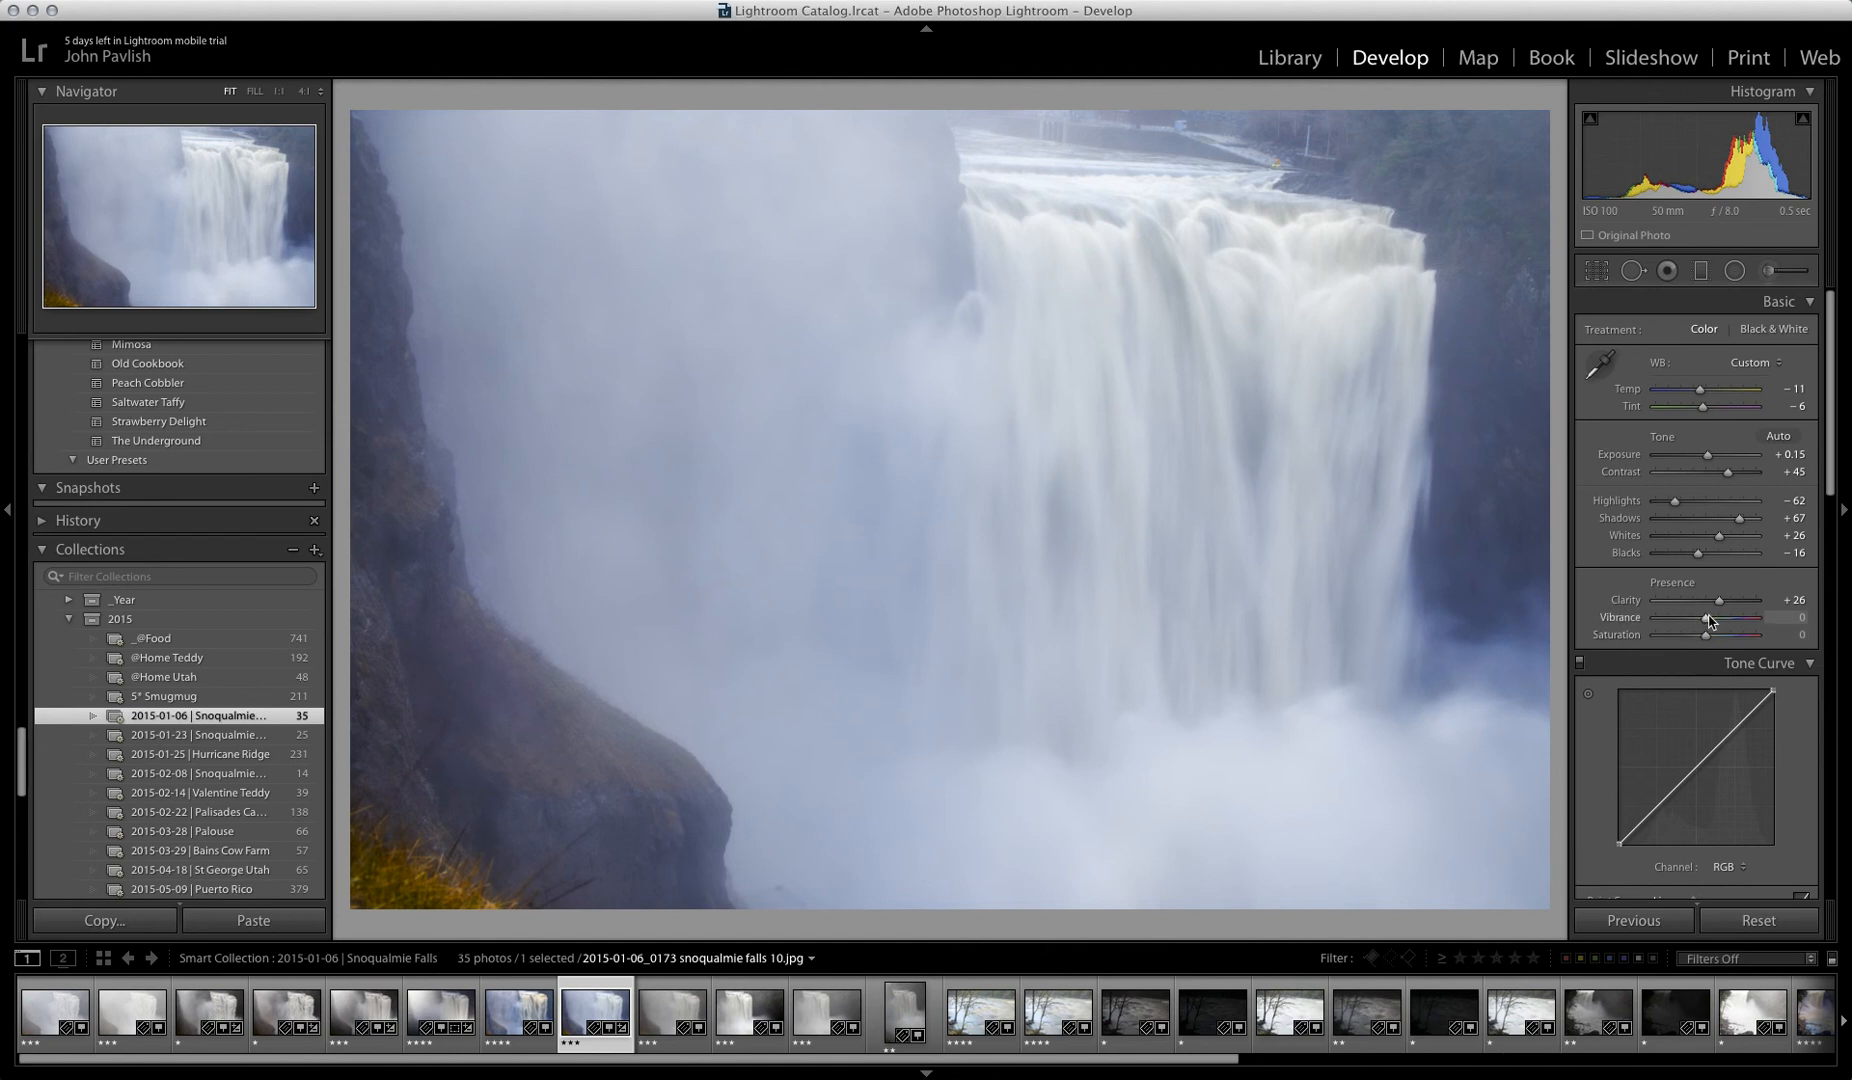
Step: Raise the saturation to +22 and the vibrance to +37
{"action": "mouse_move", "coordinate": [1707, 640]}
{"action": "left_mouse_down"}
{"action": "mouse_move", "coordinate": [1748, 643]}
{"action": "mouse_move", "coordinate": [1640, 640]}
{"action": "mouse_move", "coordinate": [1717, 646]}
{"action": "left_mouse_up"}
{"action": "mouse_move", "coordinate": [1706, 621]}
{"action": "left_mouse_down"}
{"action": "mouse_move", "coordinate": [1658, 621]}
{"action": "mouse_move", "coordinate": [1728, 624]}
{"action": "left_mouse_up"}
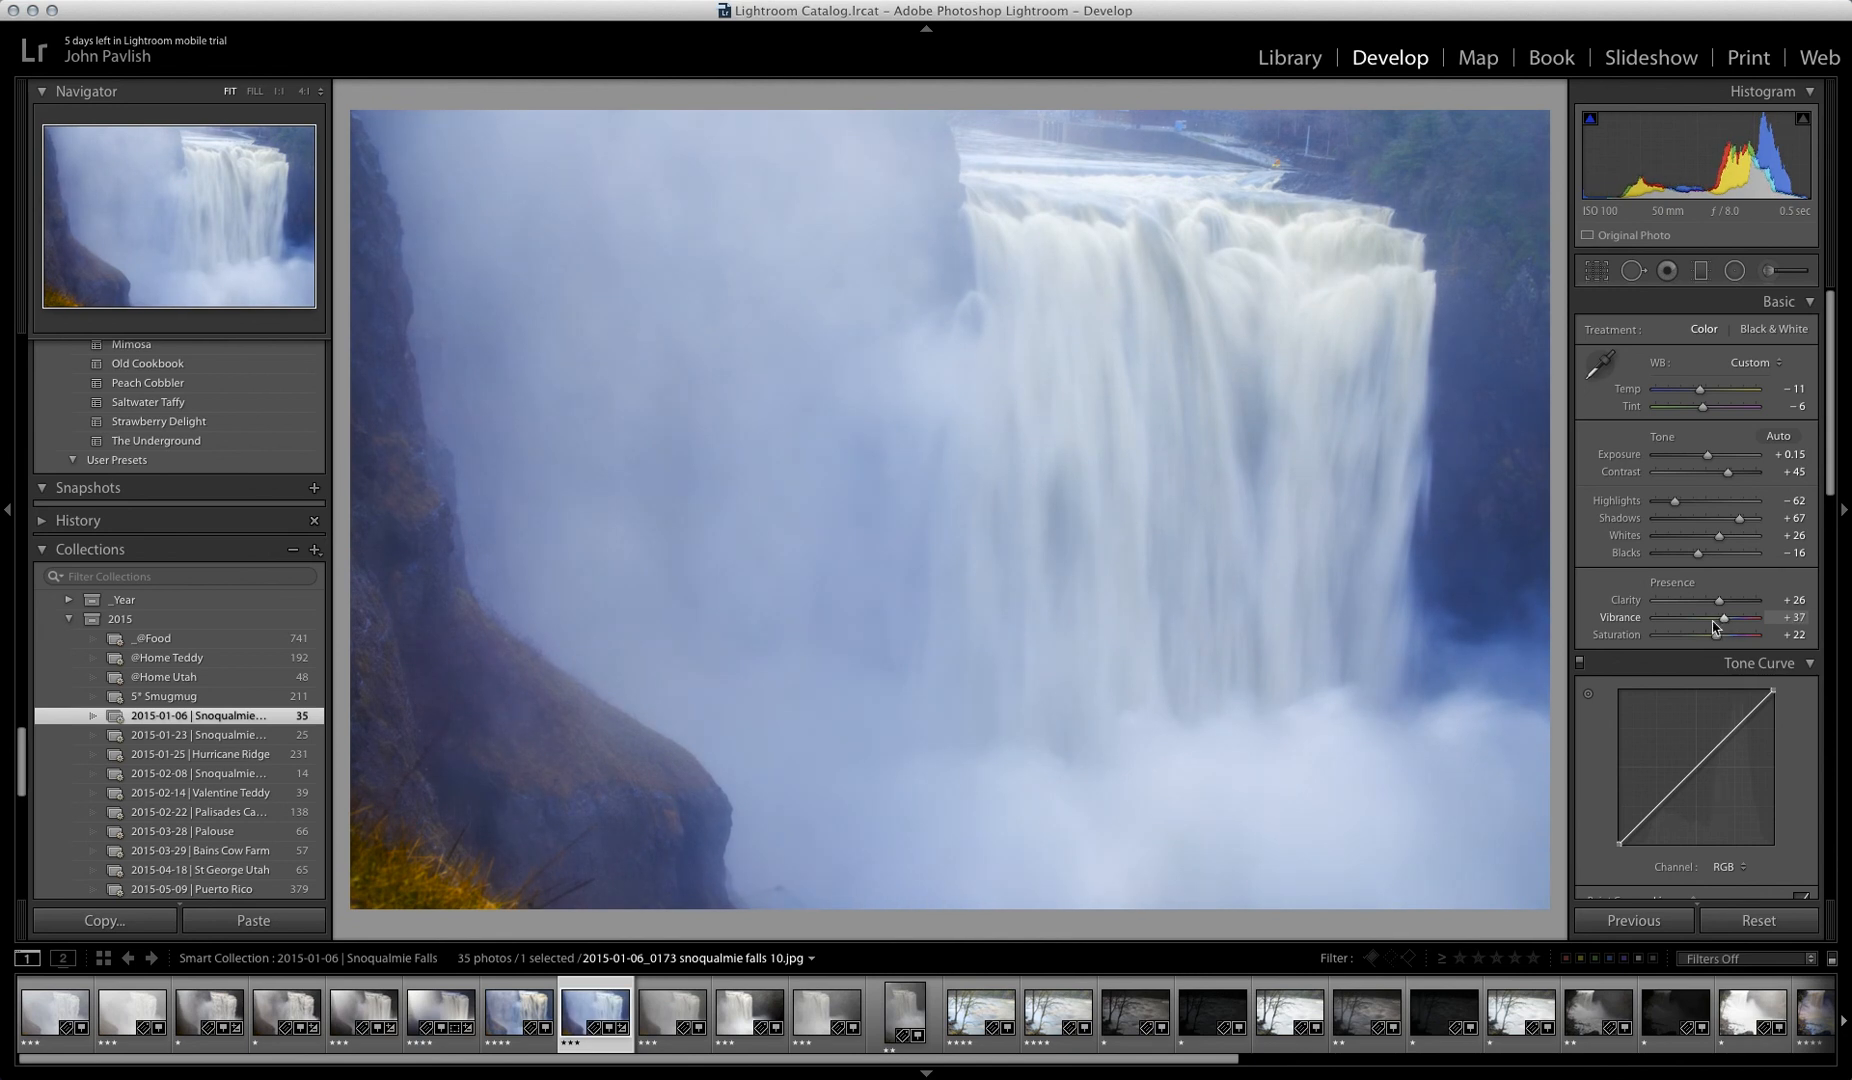